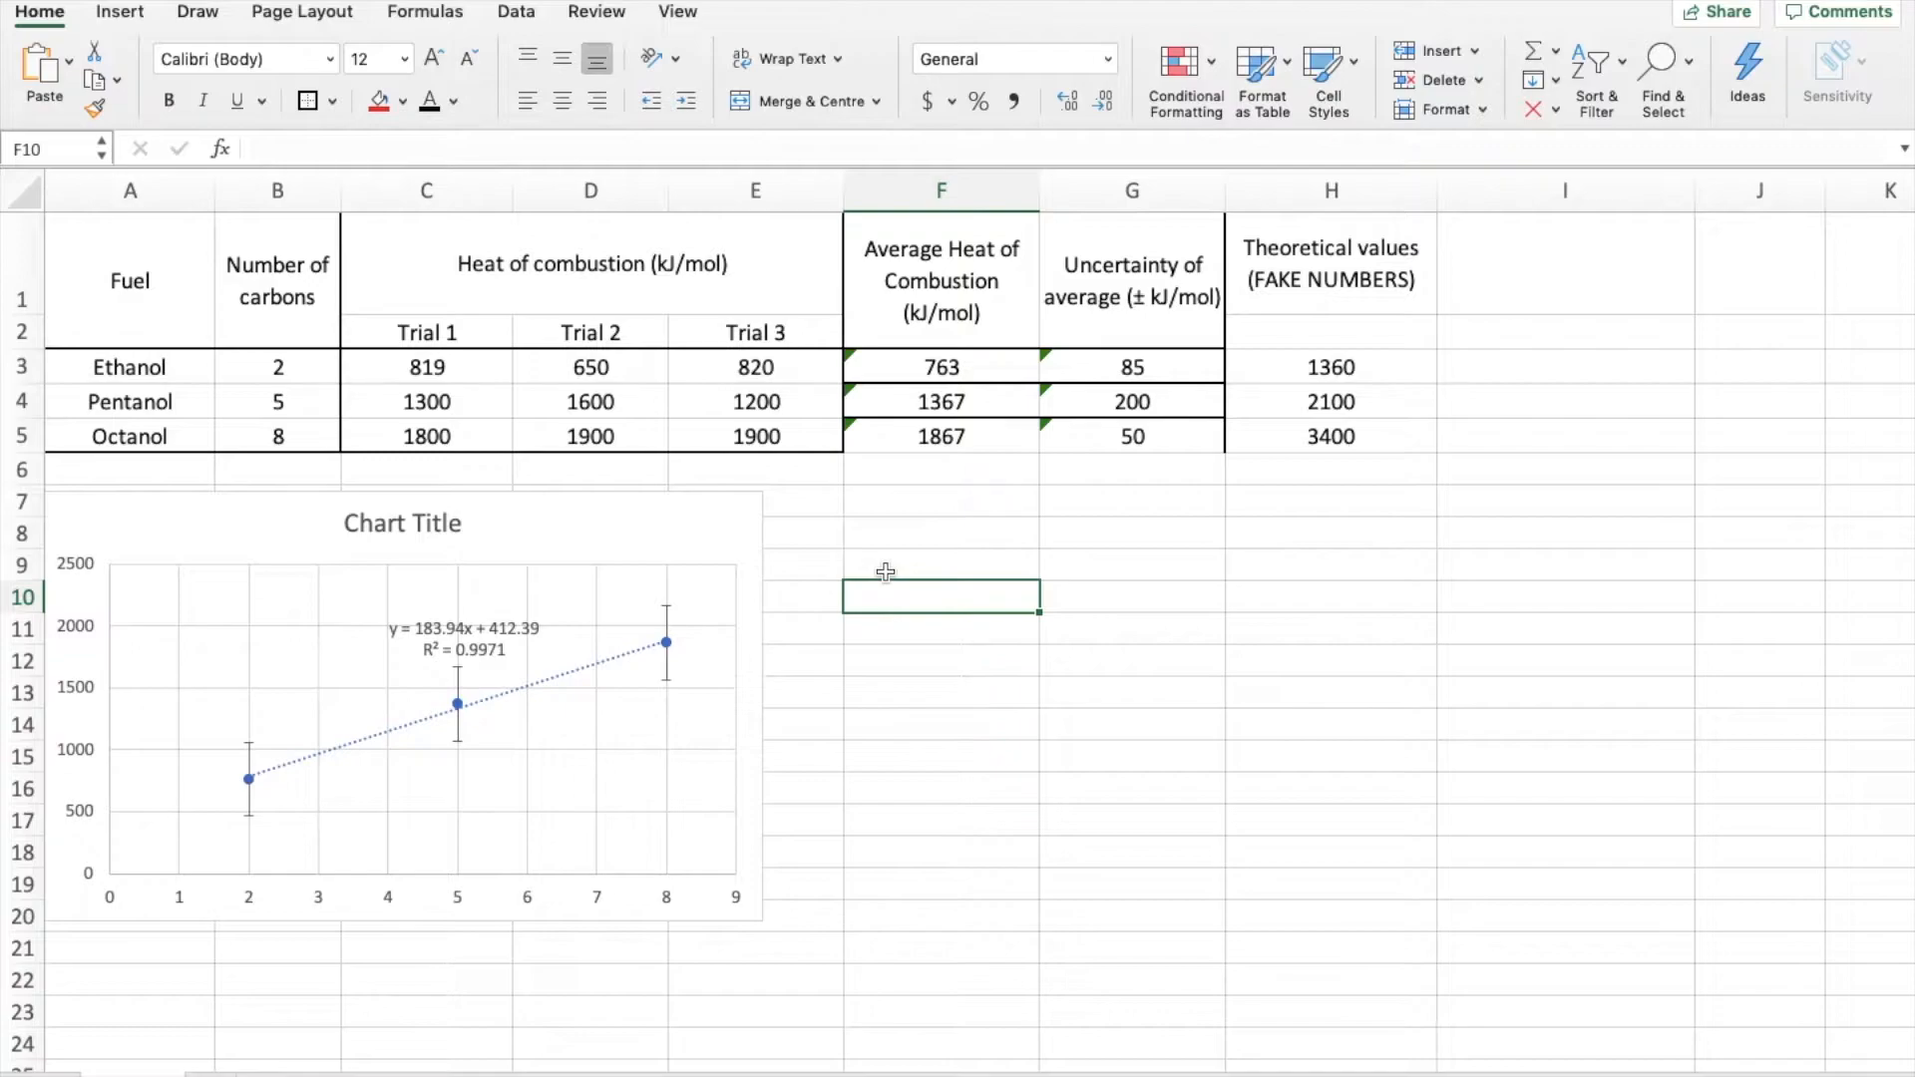
Insert a markers-only scatter chart from number of carbons B3:B5, average heat of combustion F3:F5 and theoretical values H3:H5
{"action": "left_click", "coordinate": [290, 371]}
{"action": "left_click_drag", "start_coordinate": [289, 371], "coordinate": [299, 445]}
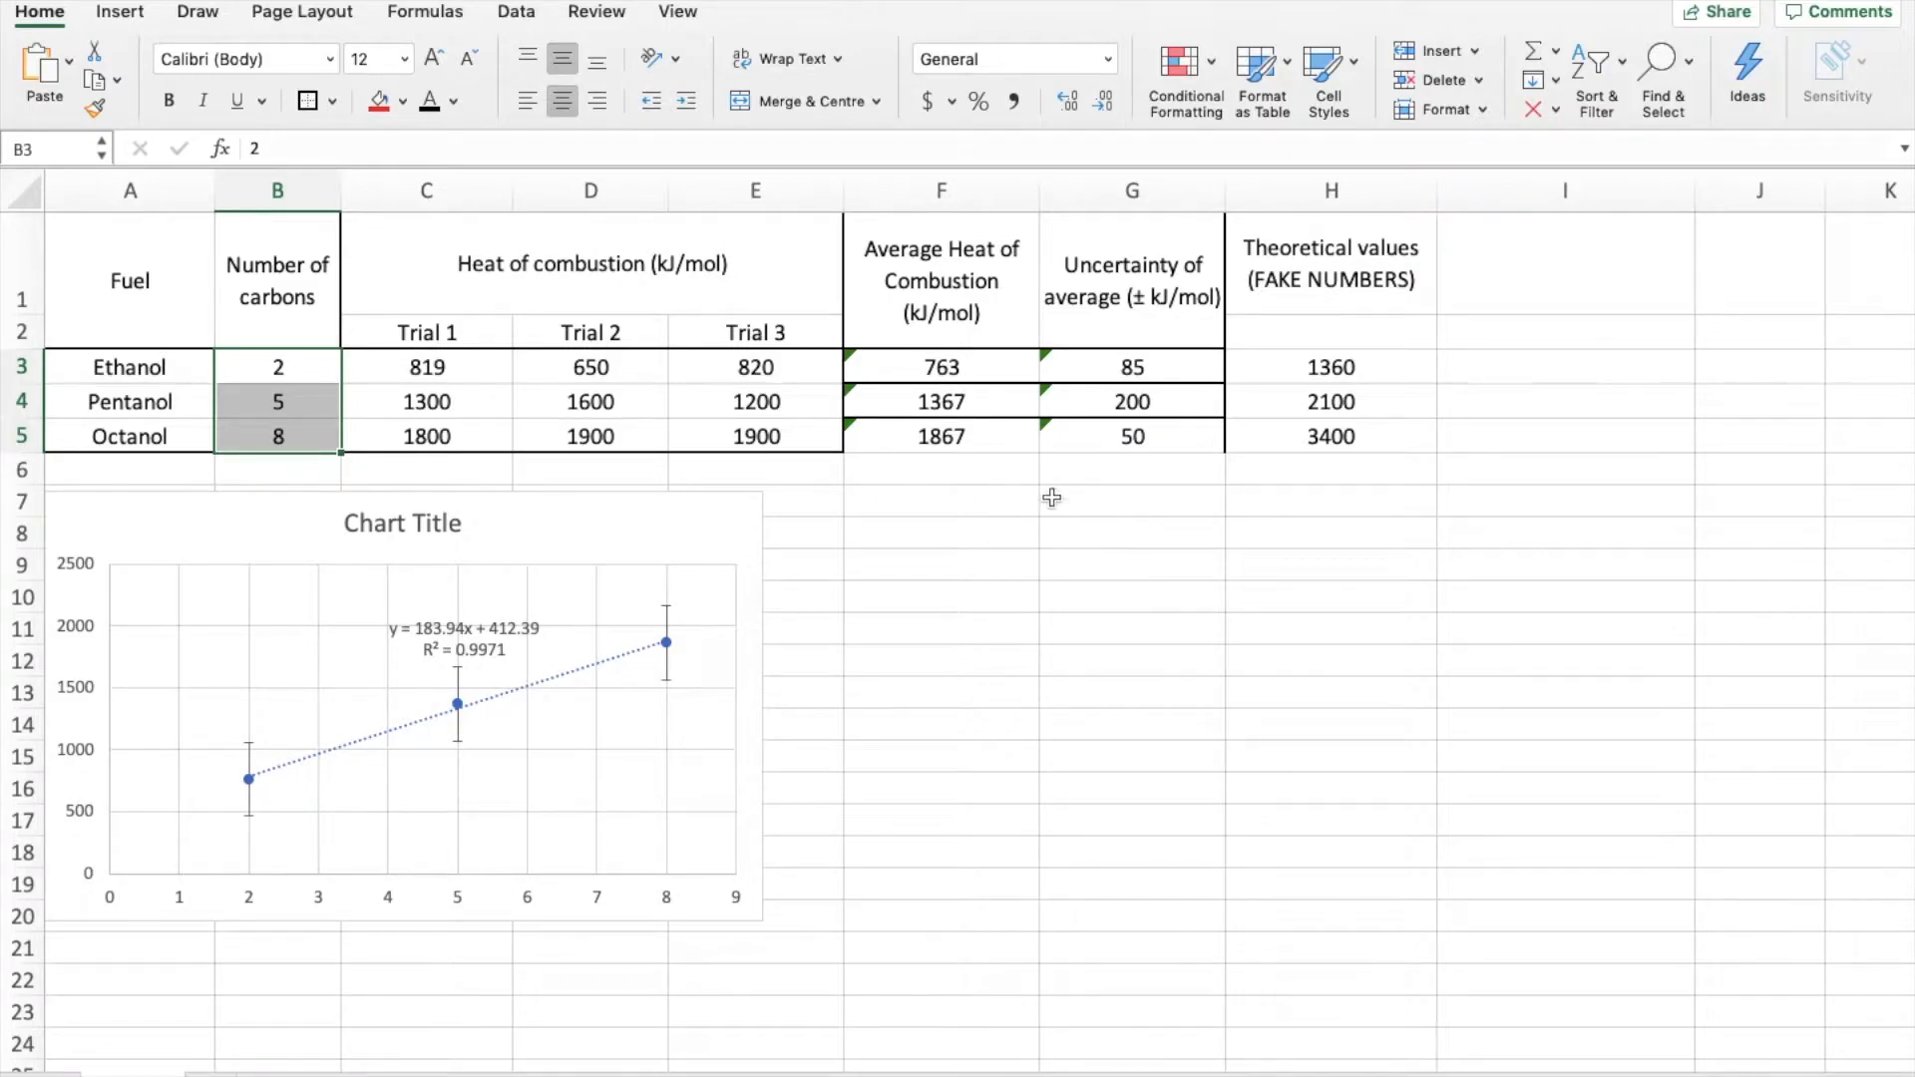
{"action": "left_click_drag", "start_coordinate": [955, 371], "coordinate": [952, 432], "text": "super"}
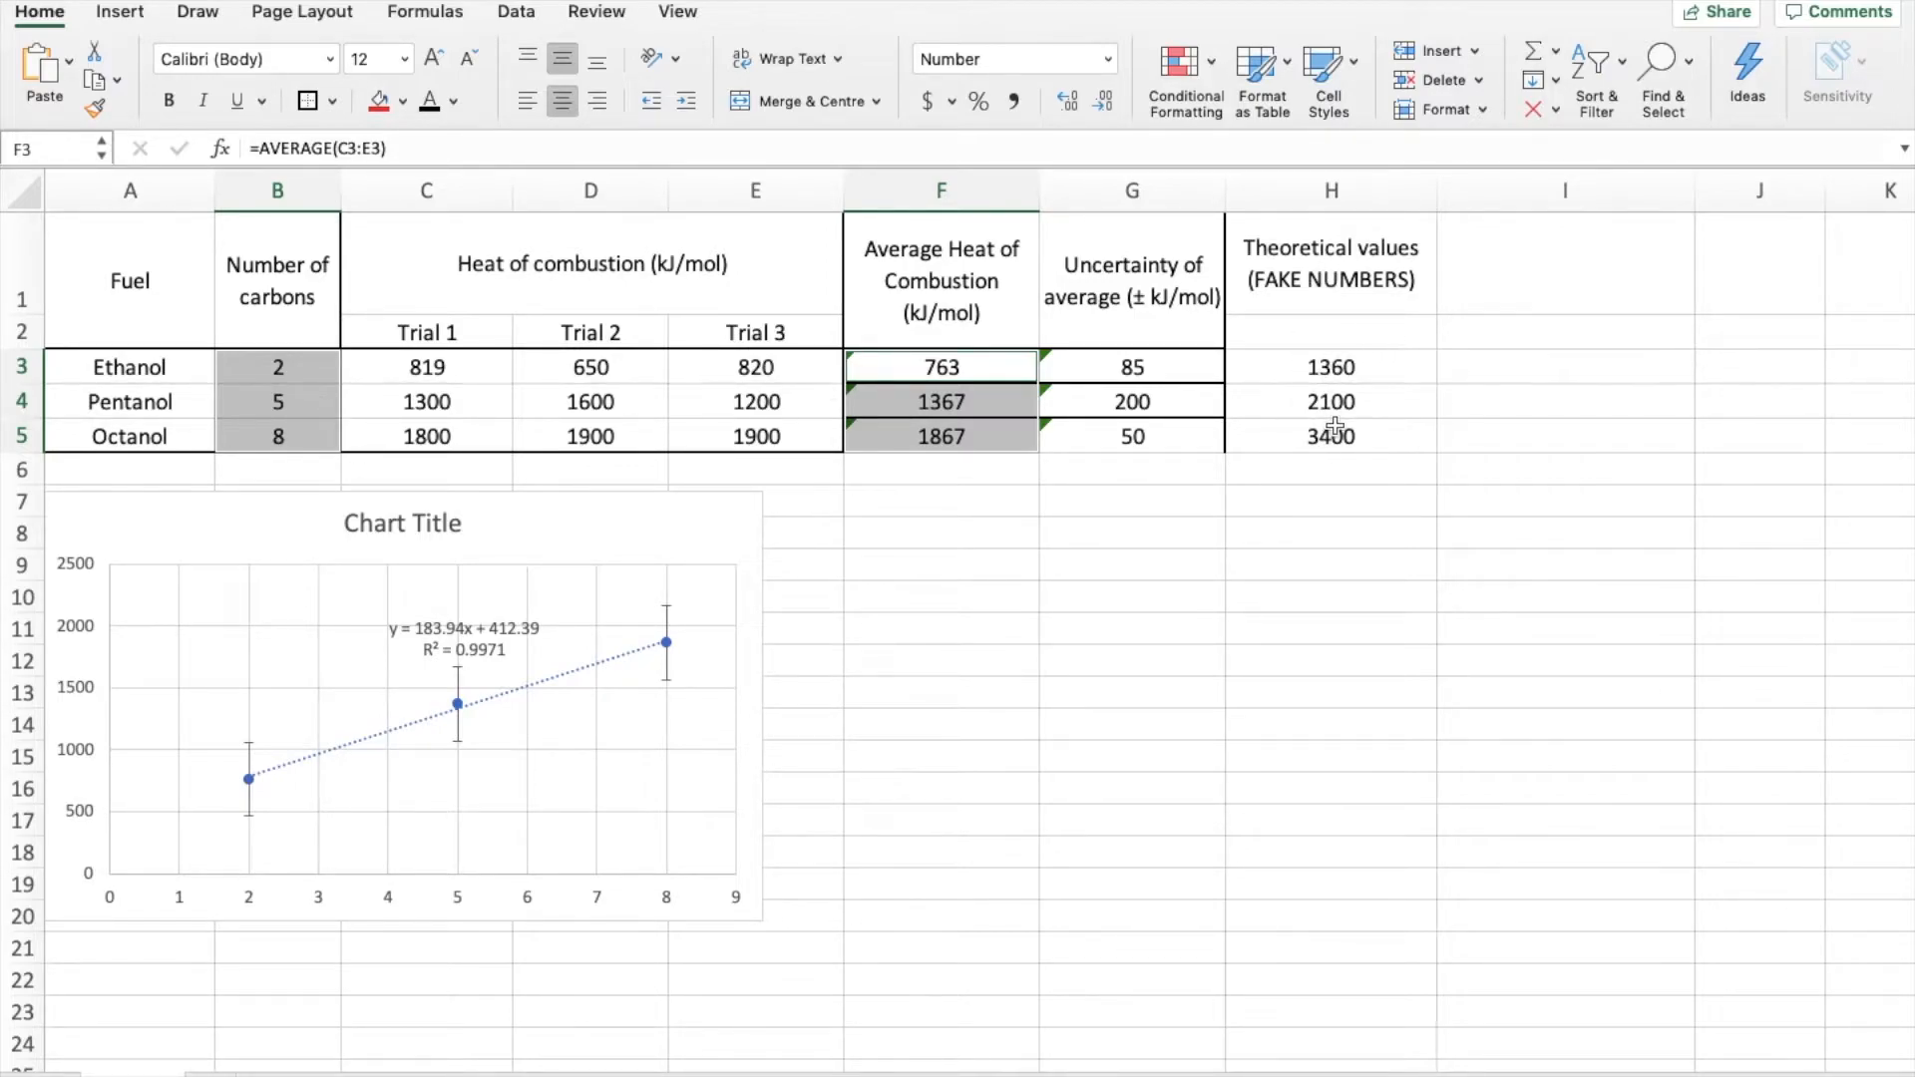
{"action": "left_click_drag", "start_coordinate": [1319, 367], "coordinate": [1330, 432]}
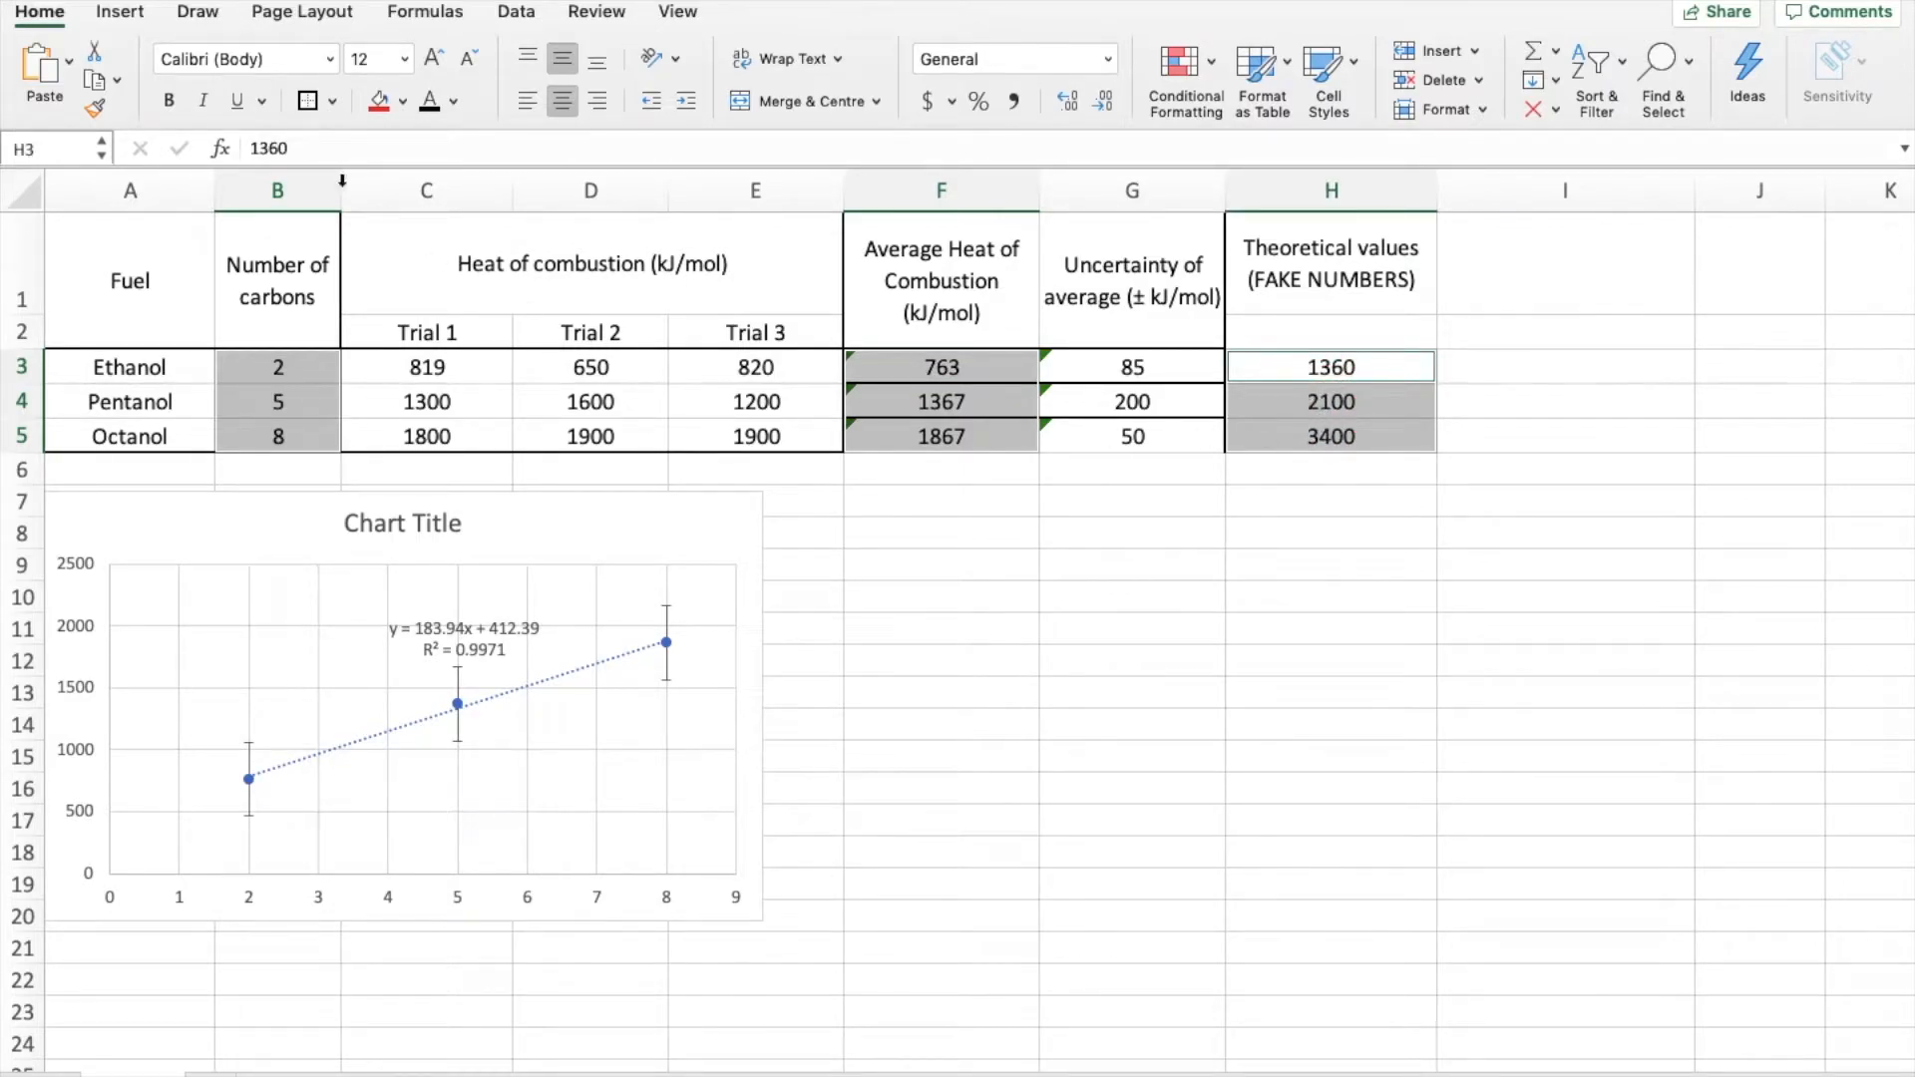
{"action": "left_click", "coordinate": [120, 15]}
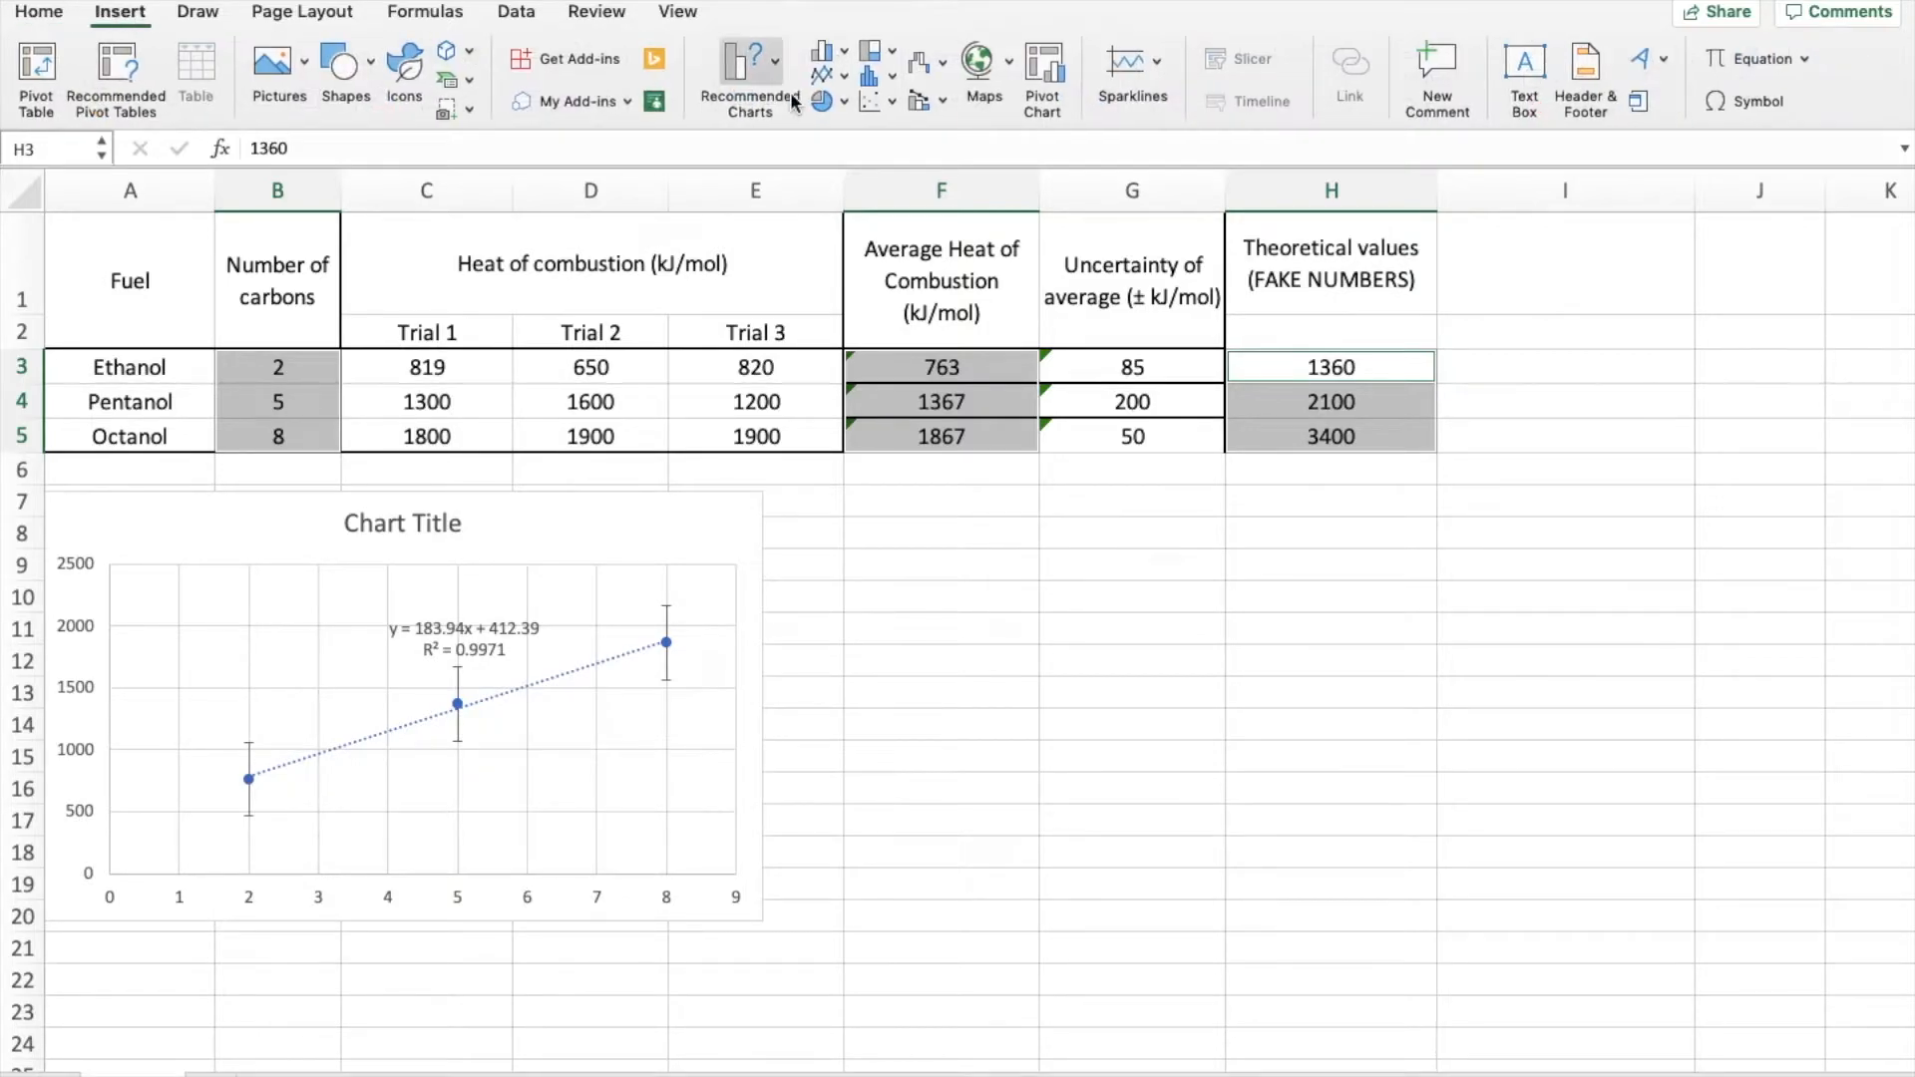
{"action": "left_click", "coordinate": [882, 104]}
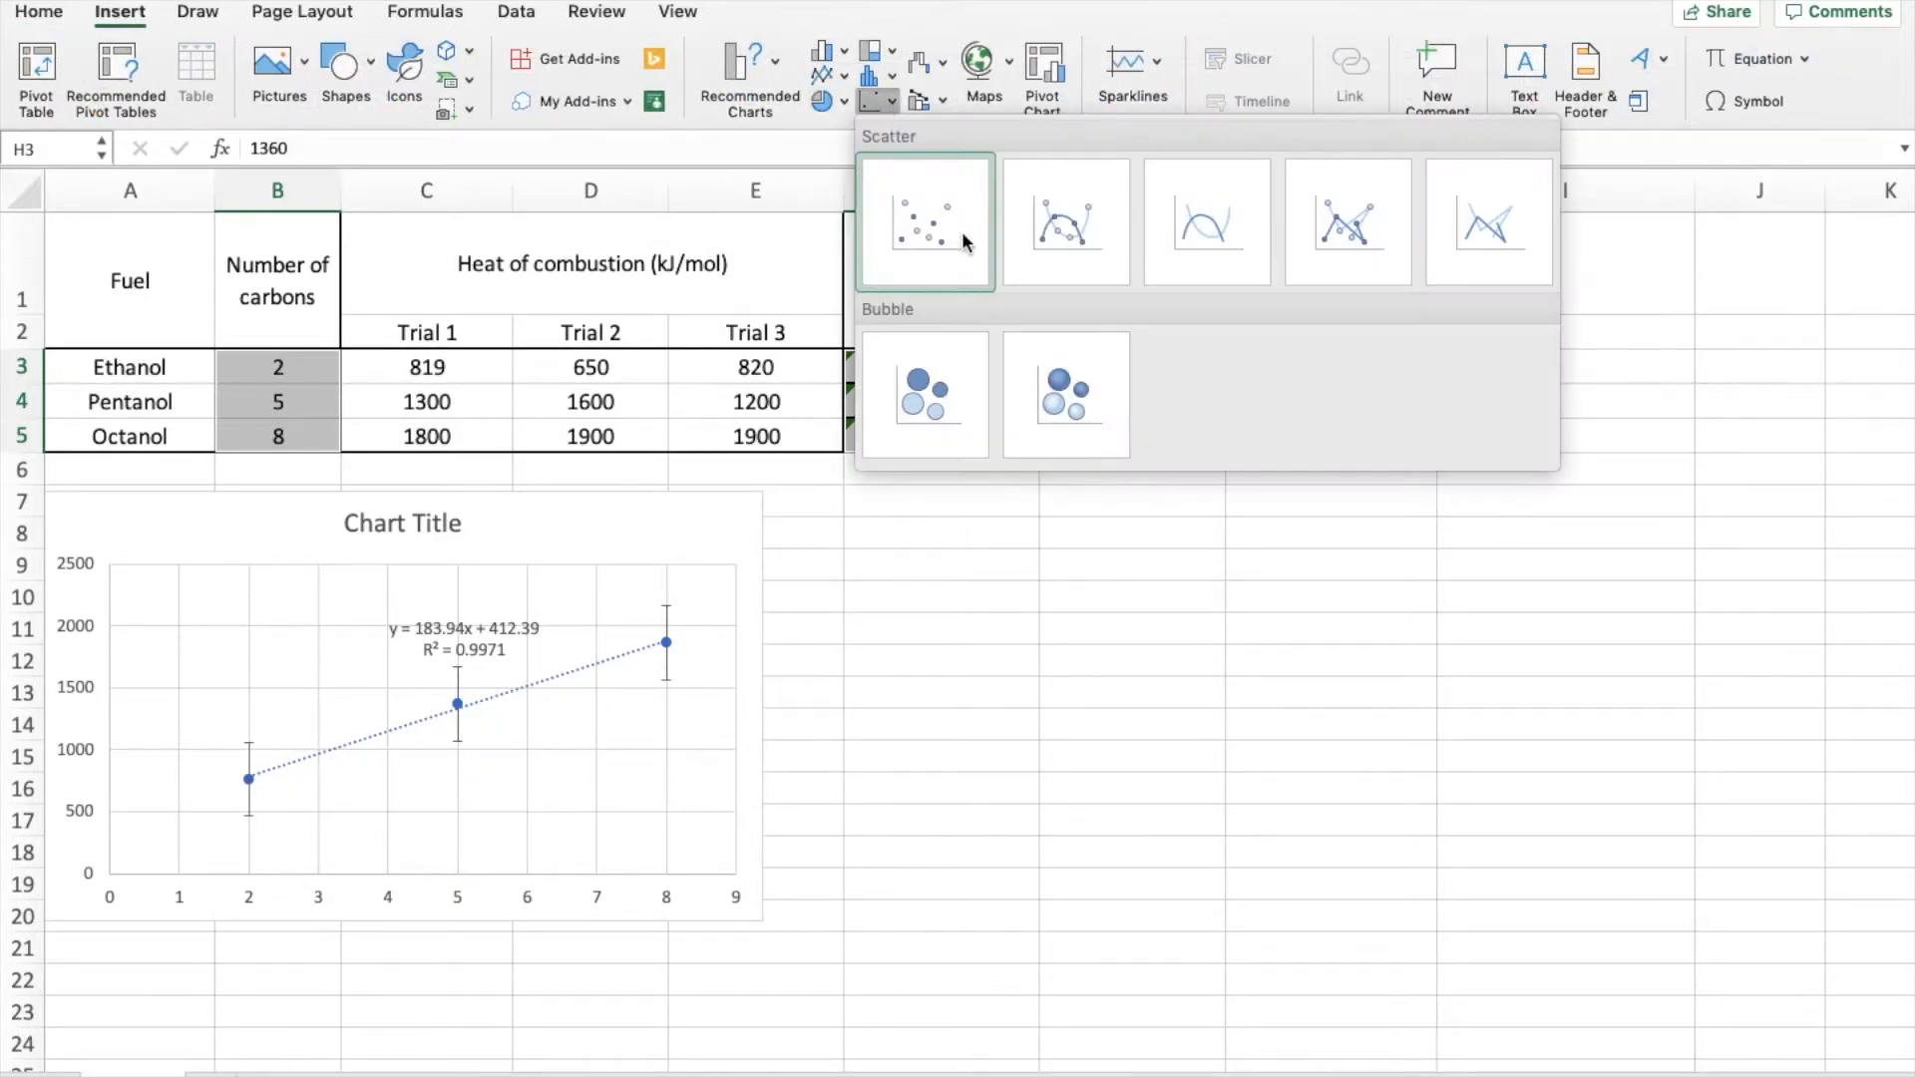
{"action": "left_click", "coordinate": [930, 250]}
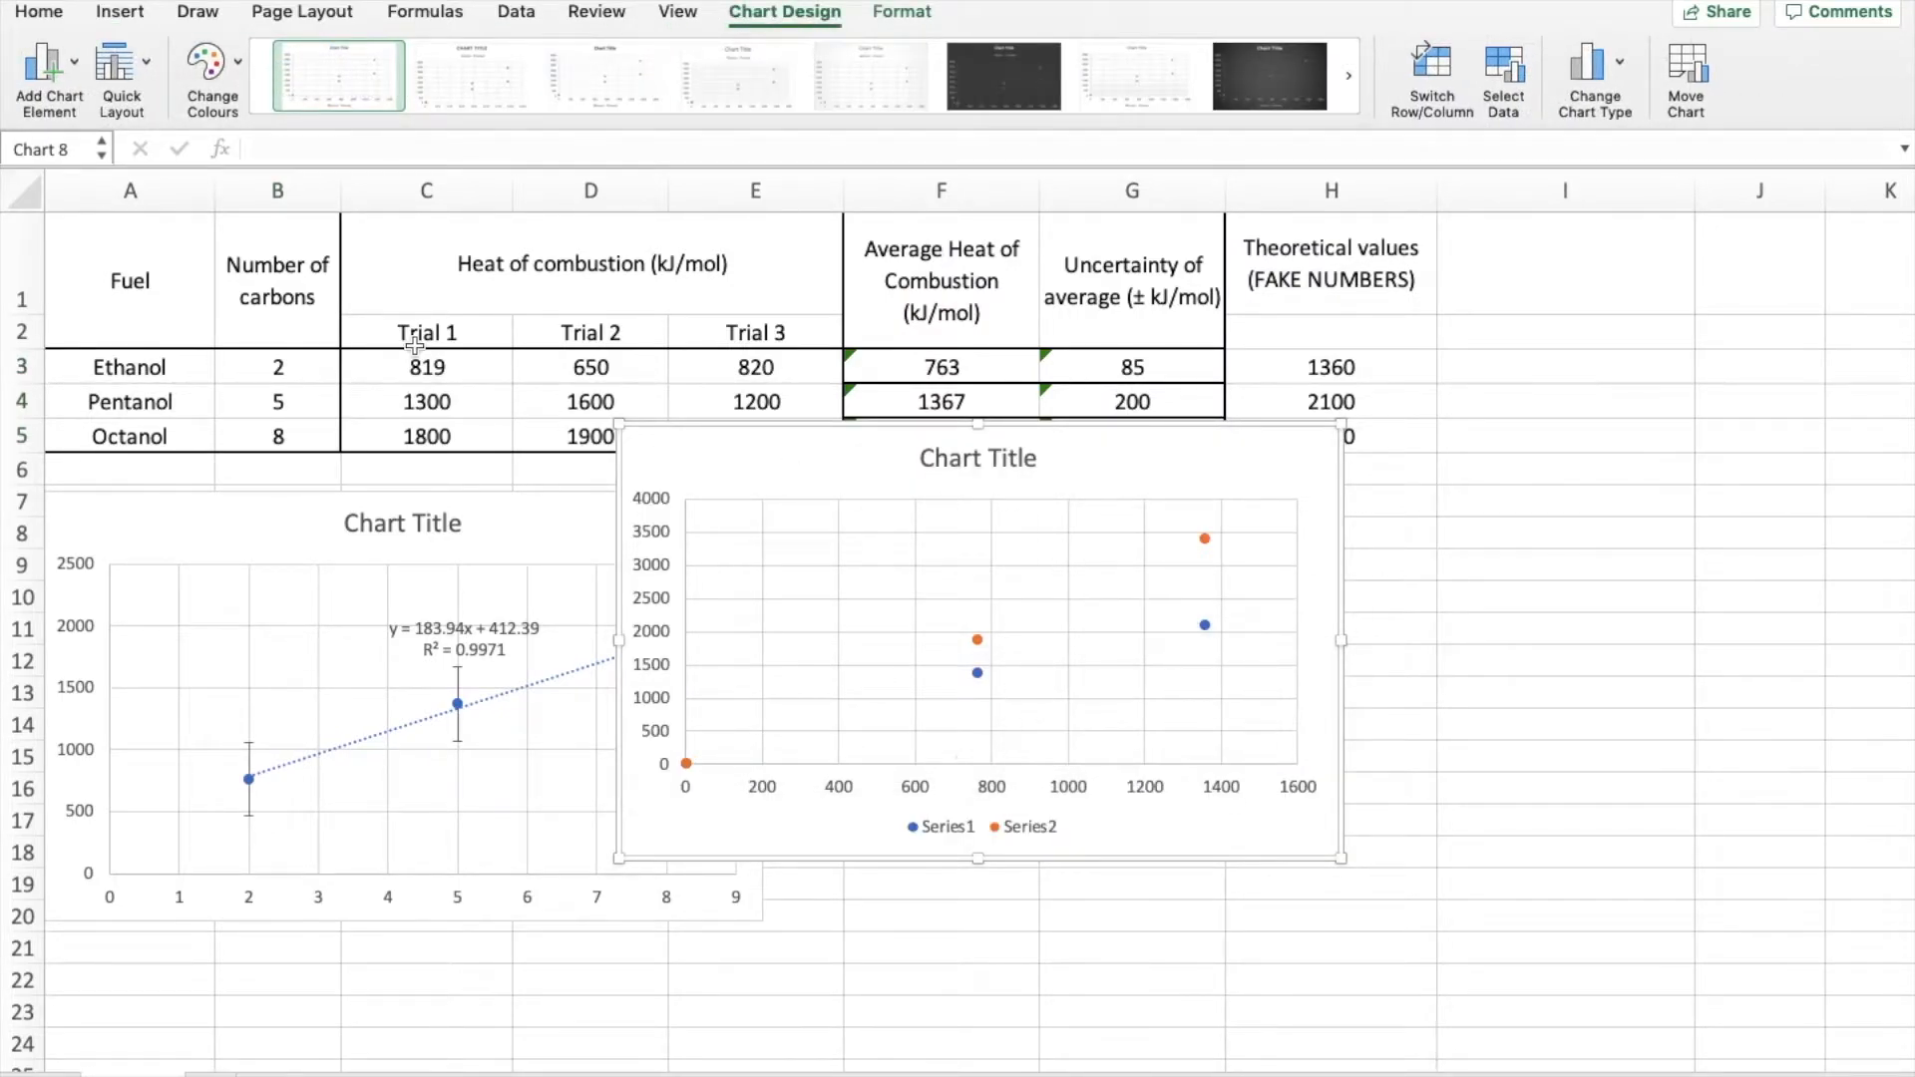
Move the new scatter chart slightly up and apply the quick layout with axis titles and a legend beside the plot
{"action": "left_click_drag", "start_coordinate": [723, 445], "coordinate": [682, 388]}
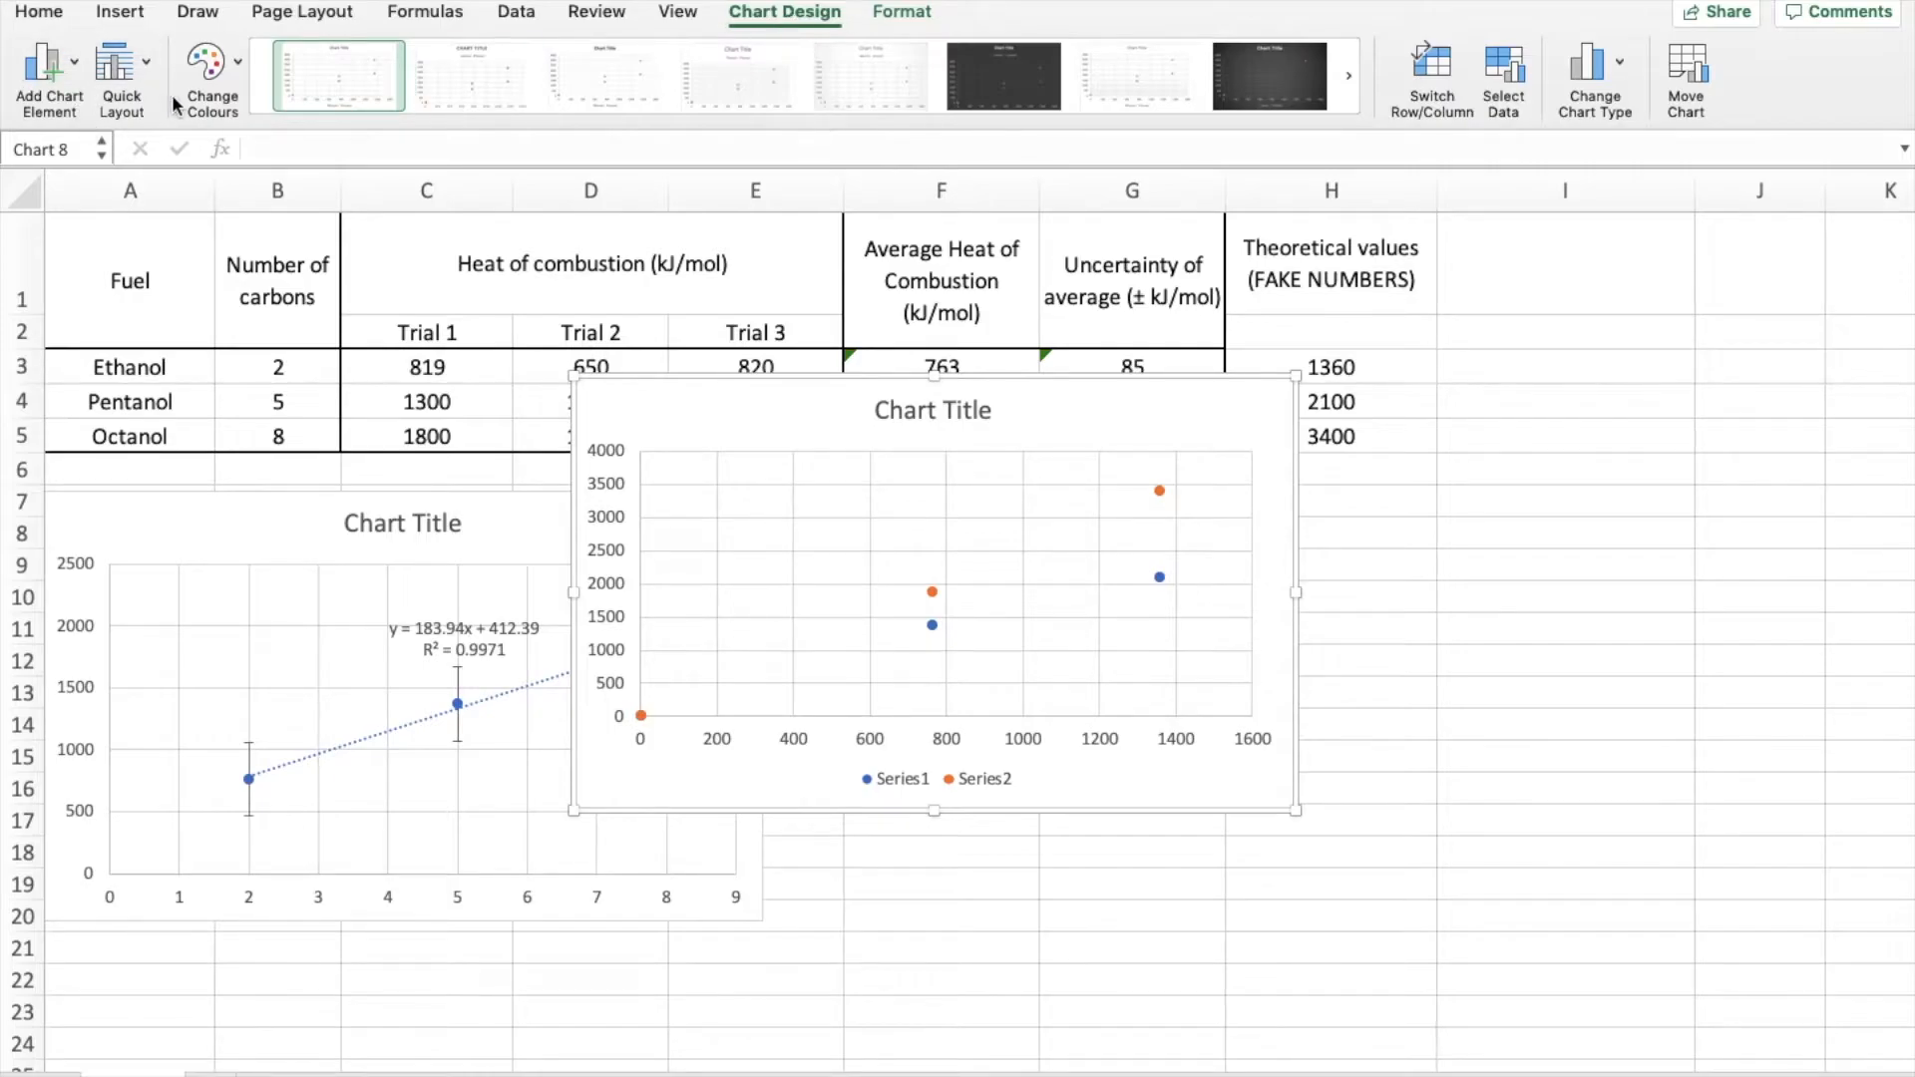
{"action": "left_click", "coordinate": [137, 74]}
{"action": "left_click", "coordinate": [158, 150]}
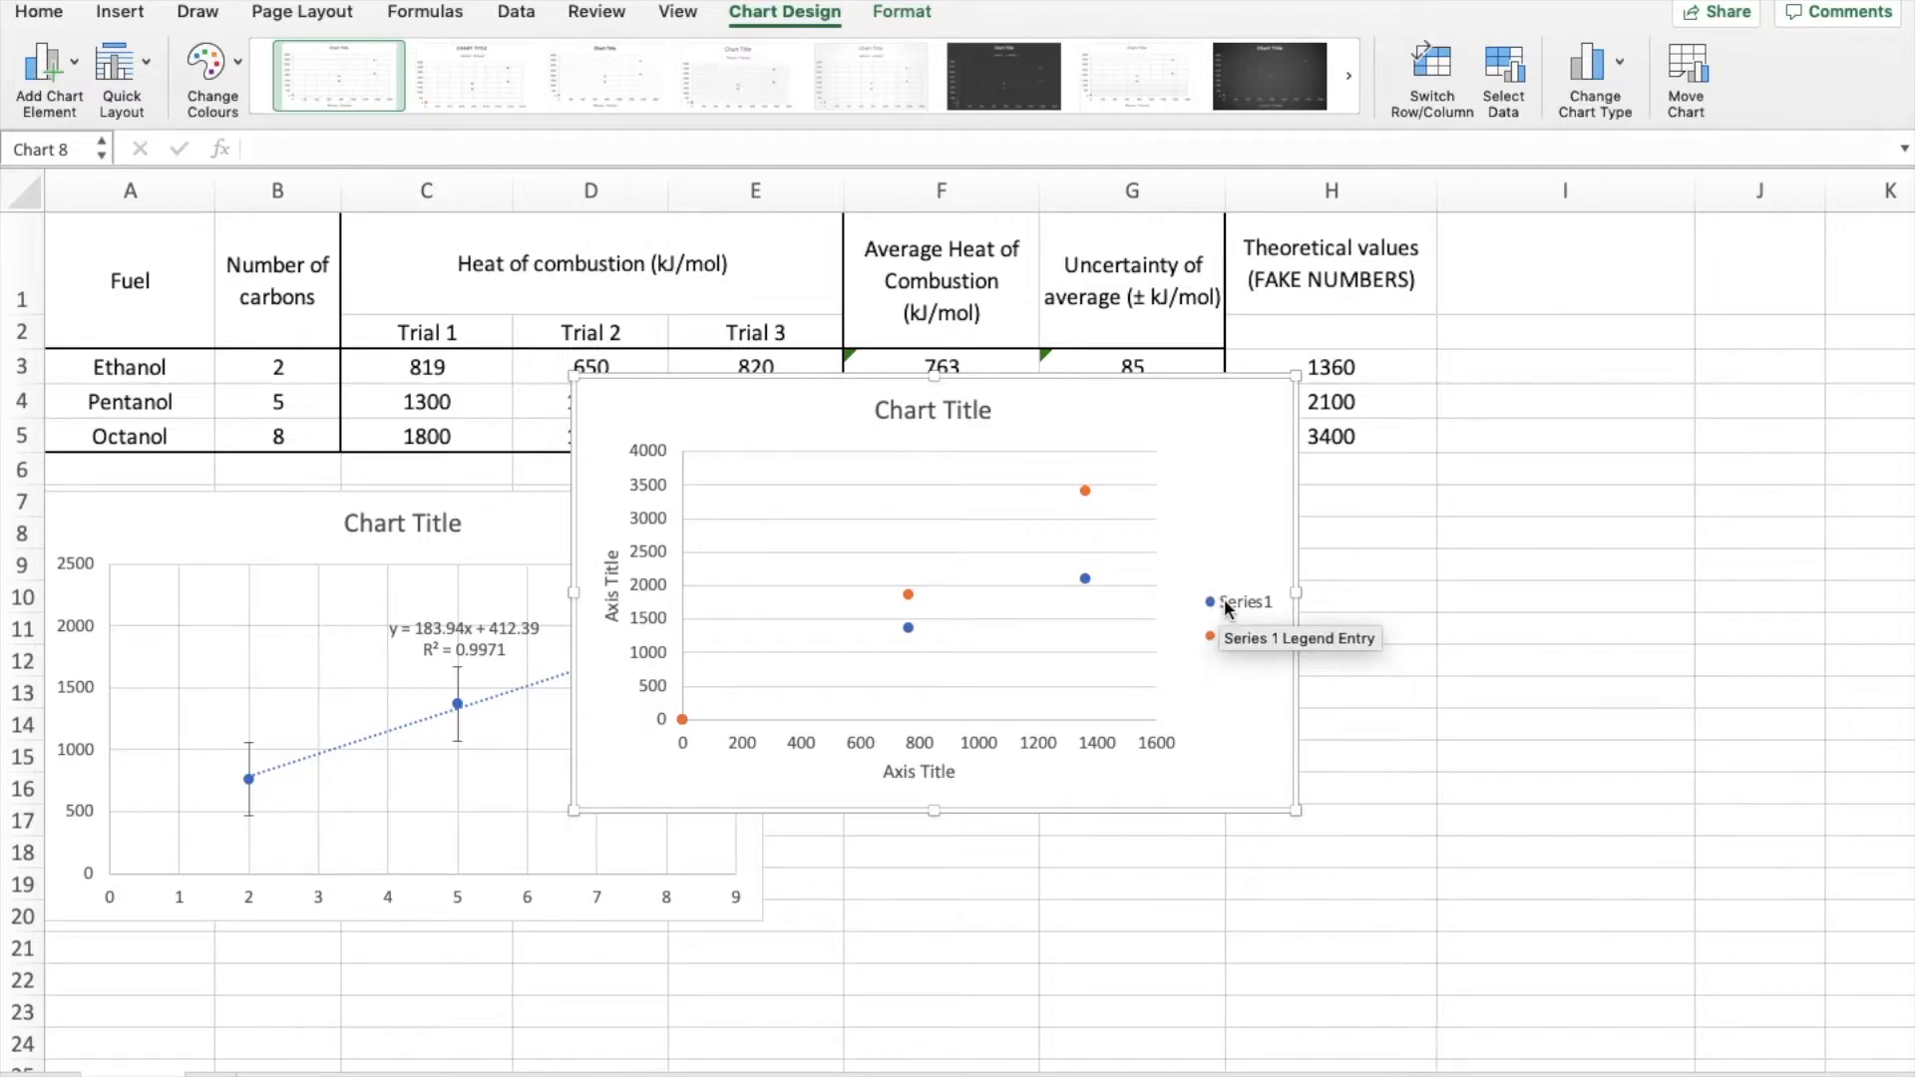
Examine which worksheet cells each of the two plotted series in the new chart draws on
{"action": "left_click", "coordinate": [1085, 578]}
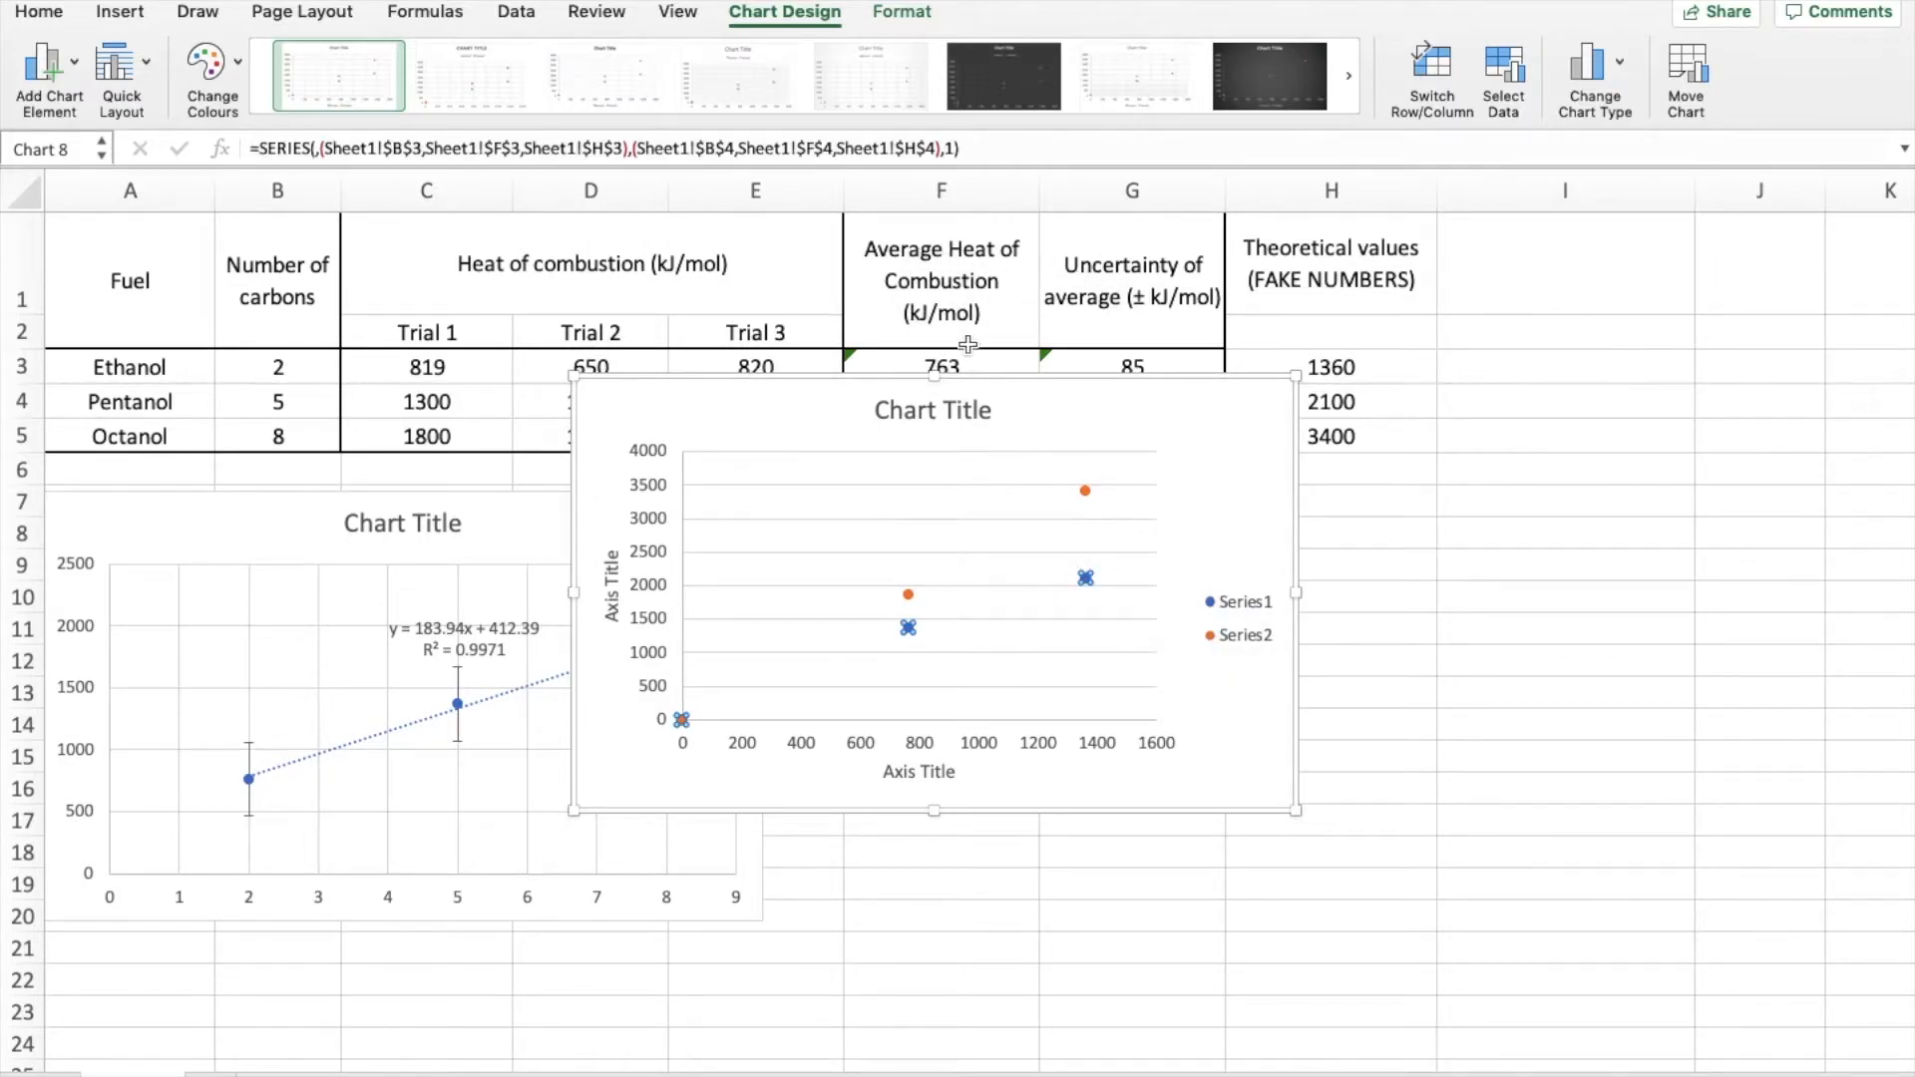
{"action": "left_click", "coordinate": [1085, 490]}
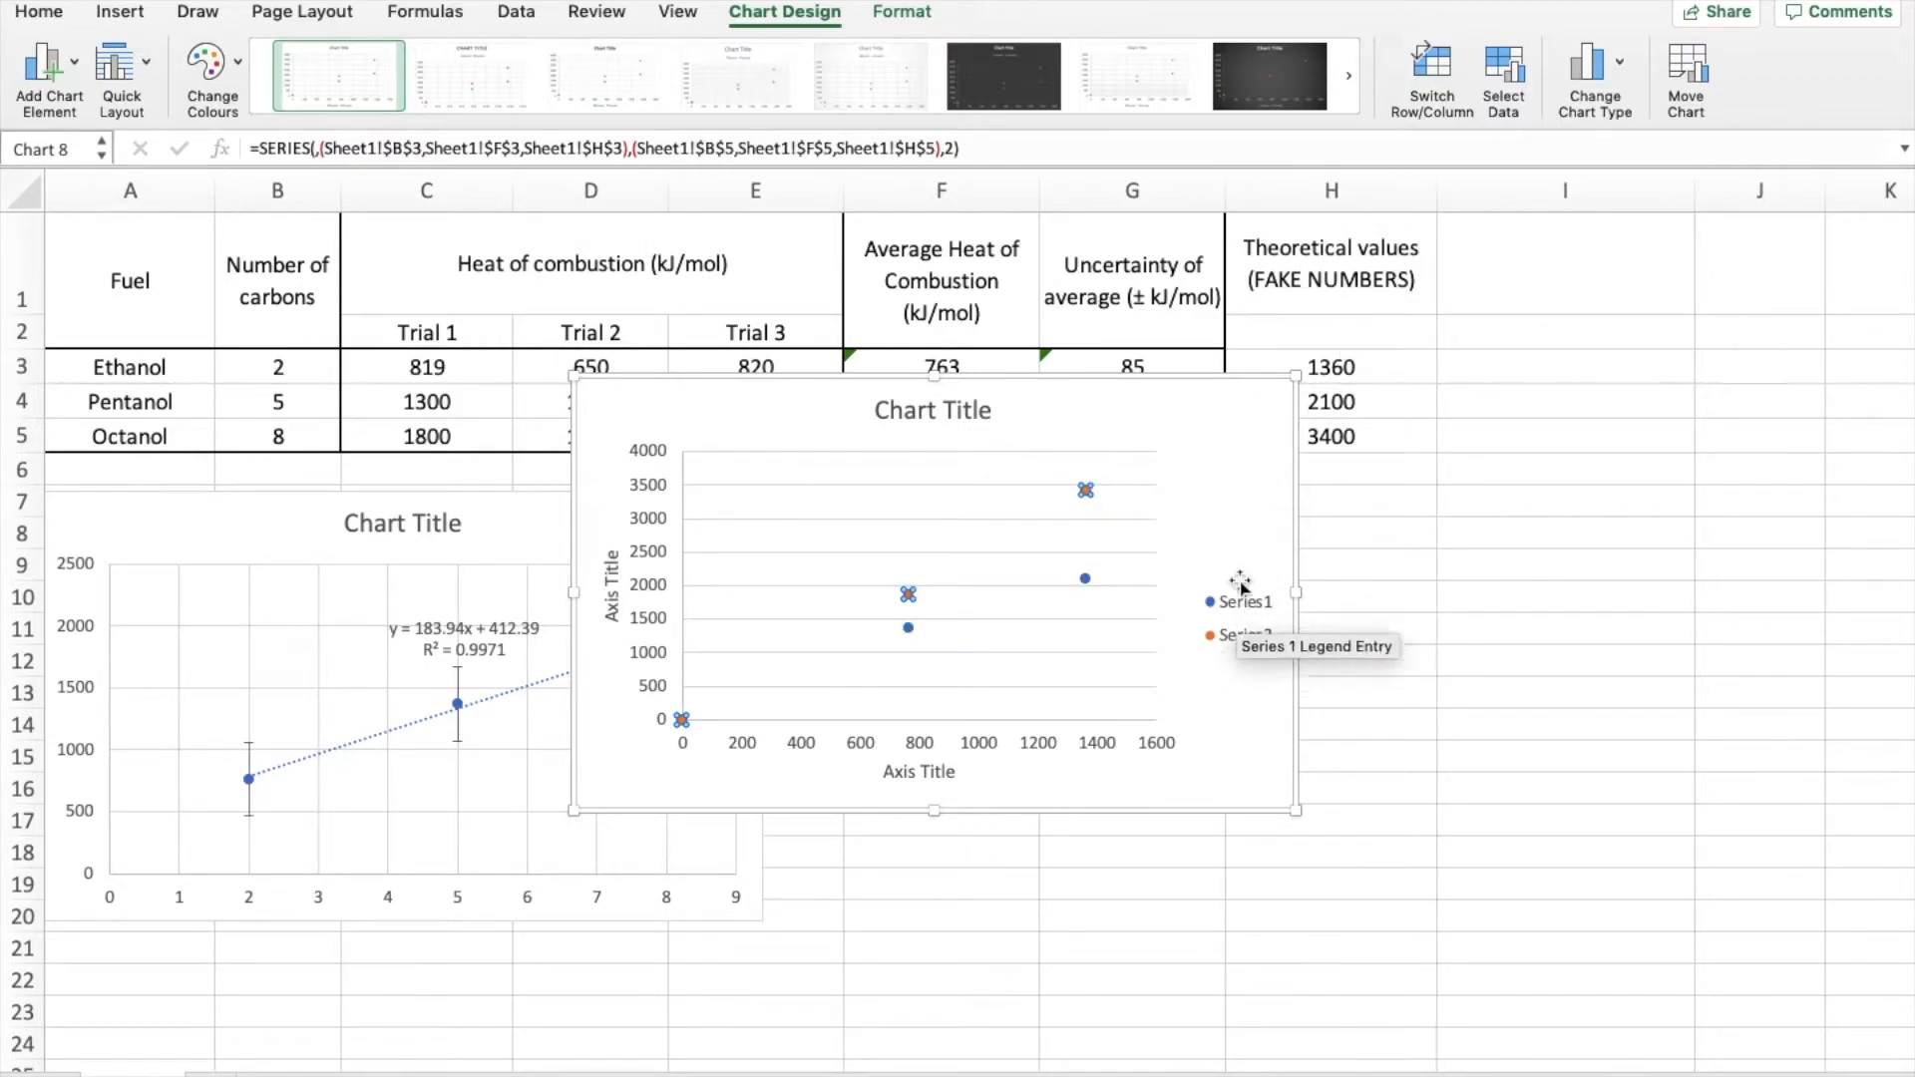
{"action": "left_click", "coordinate": [1252, 498]}
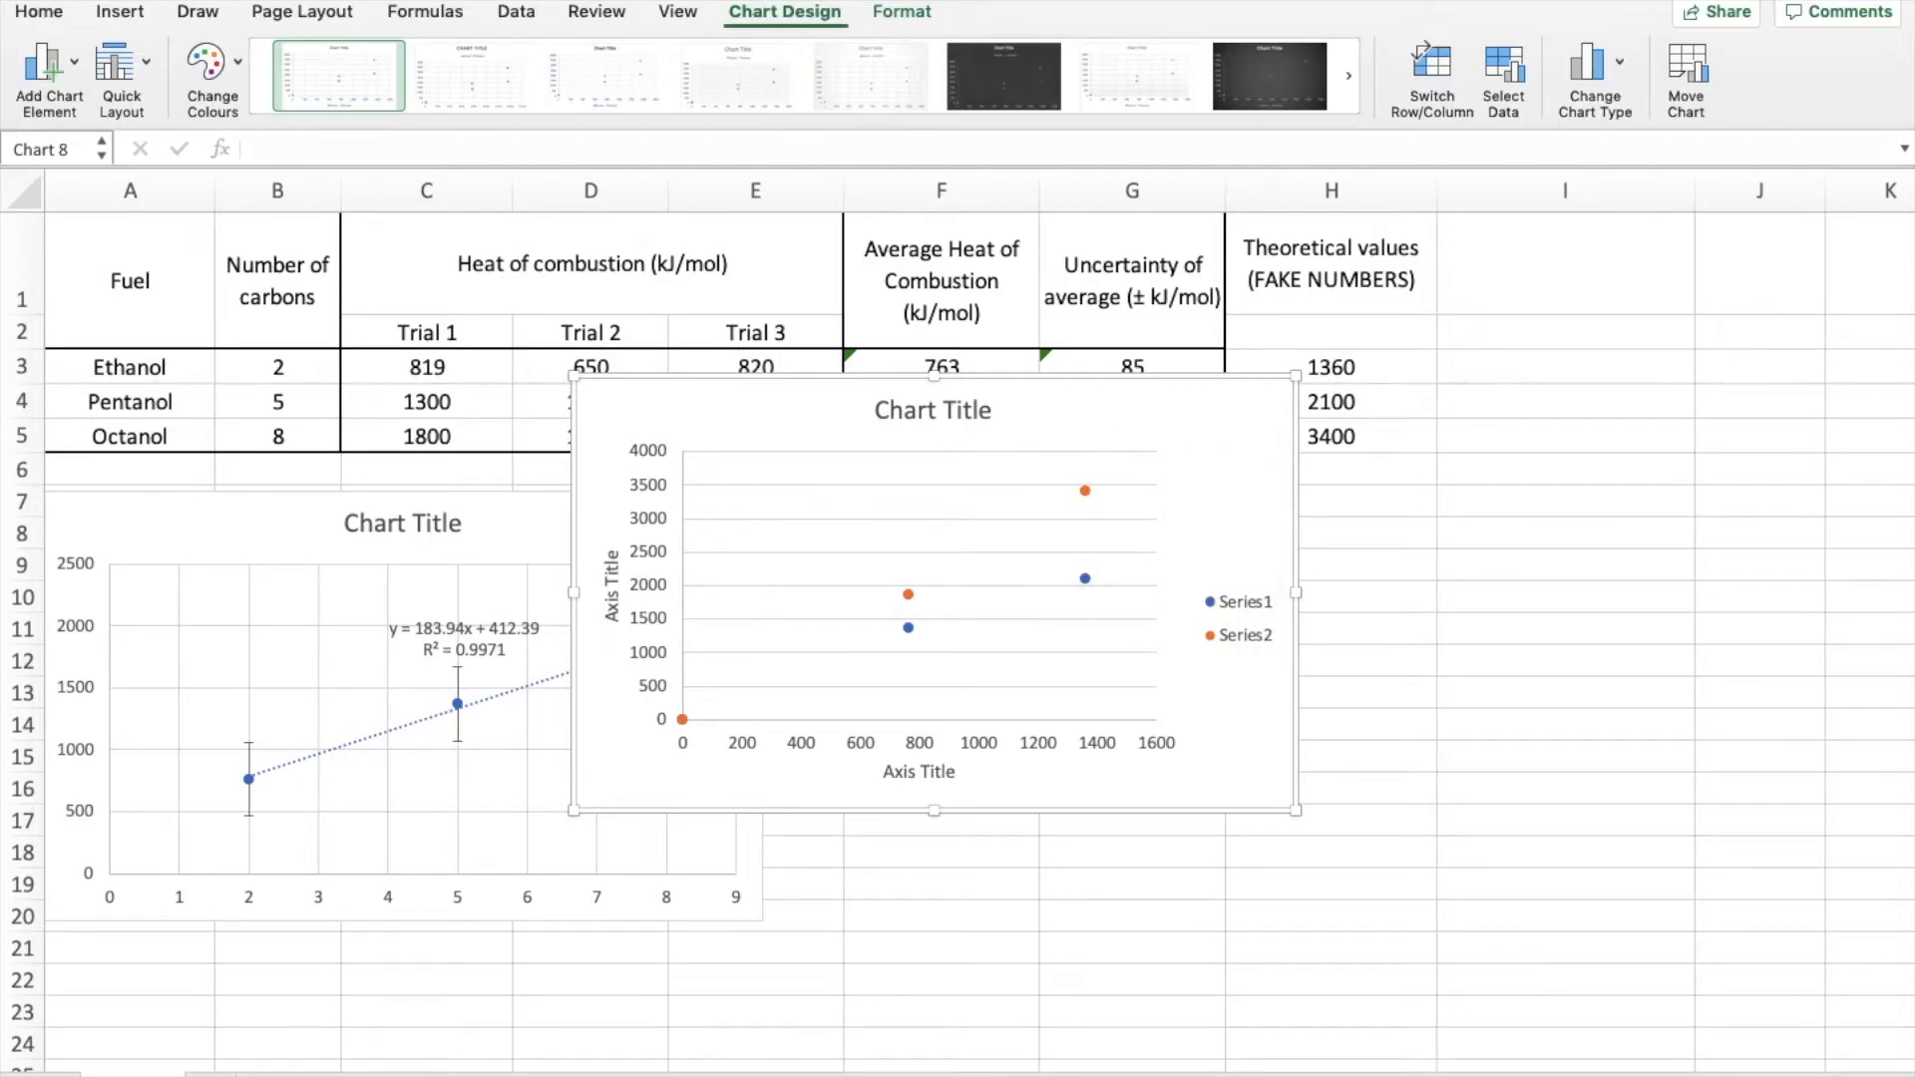
In the new chart's data source, name the first series "Experimental average"
{"action": "left_click", "coordinate": [1501, 97]}
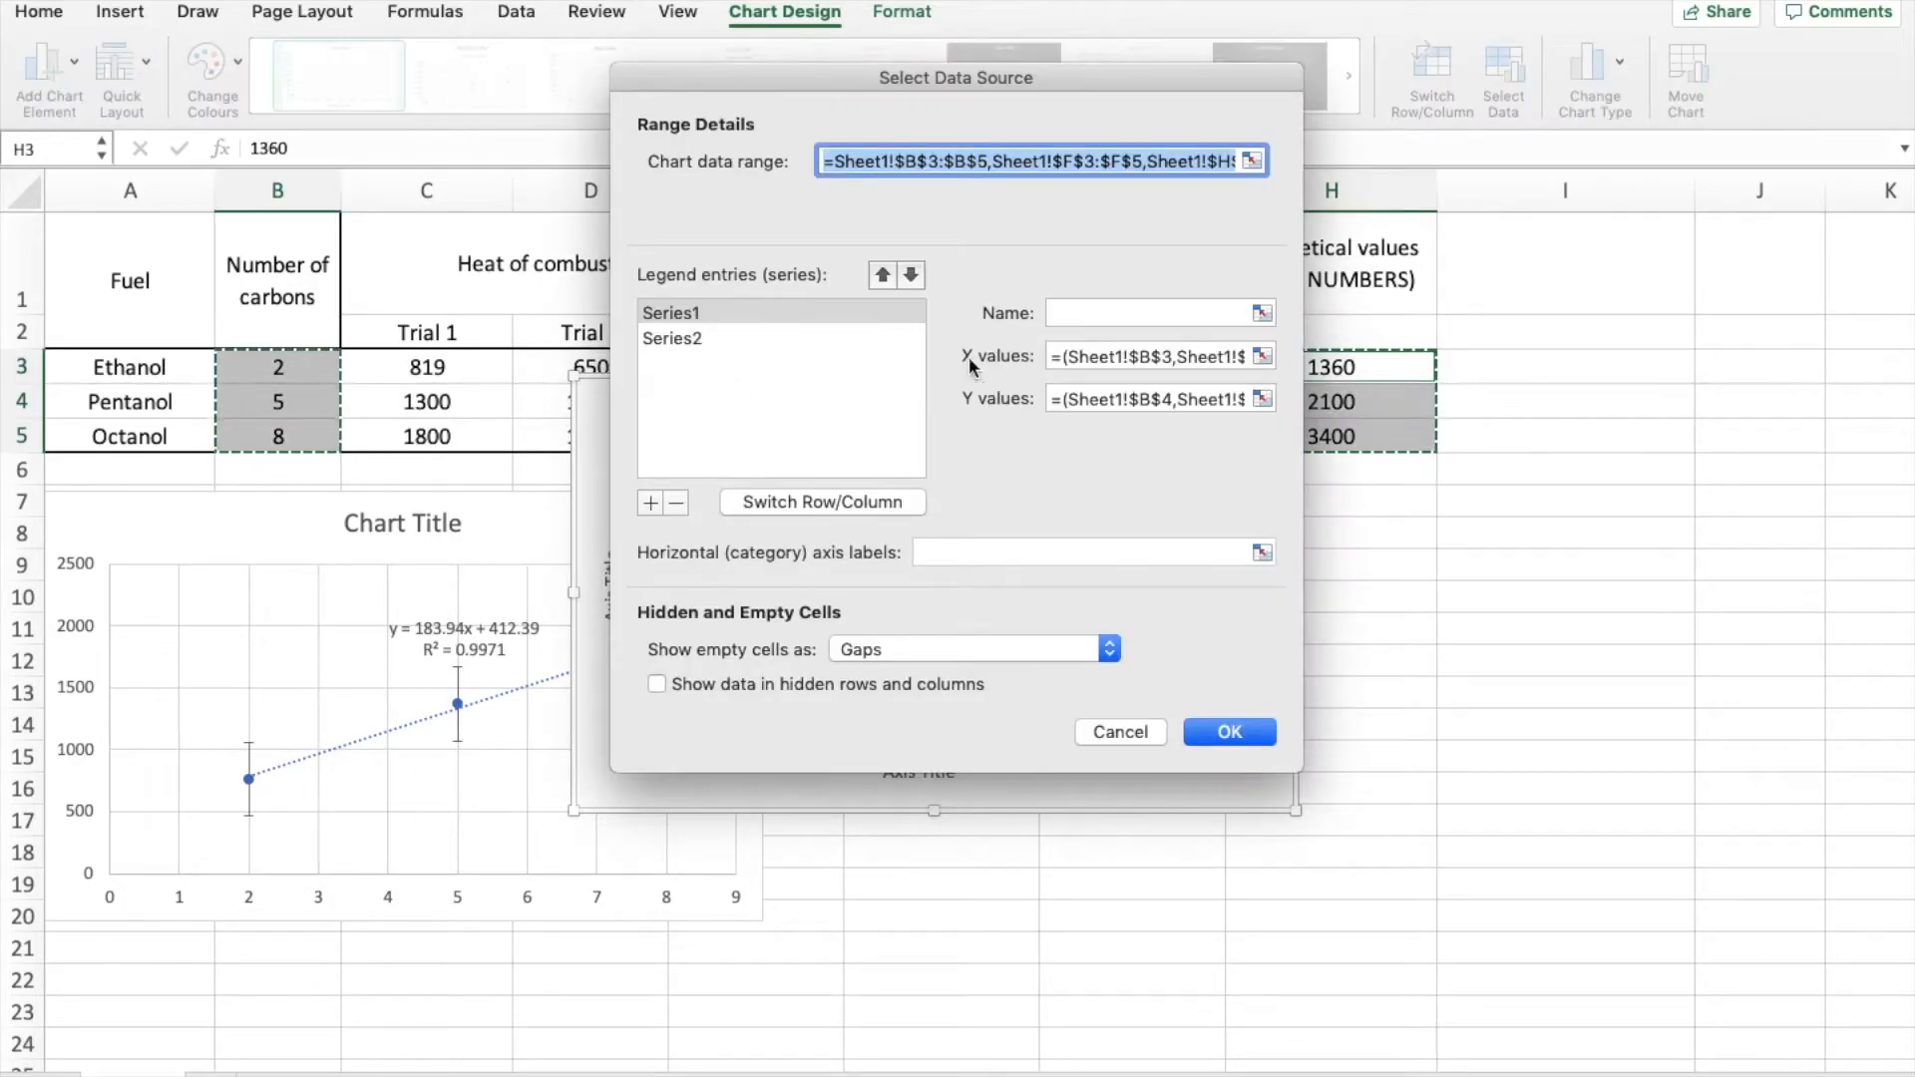
{"action": "left_click", "coordinate": [685, 313]}
{"action": "left_click", "coordinate": [685, 335]}
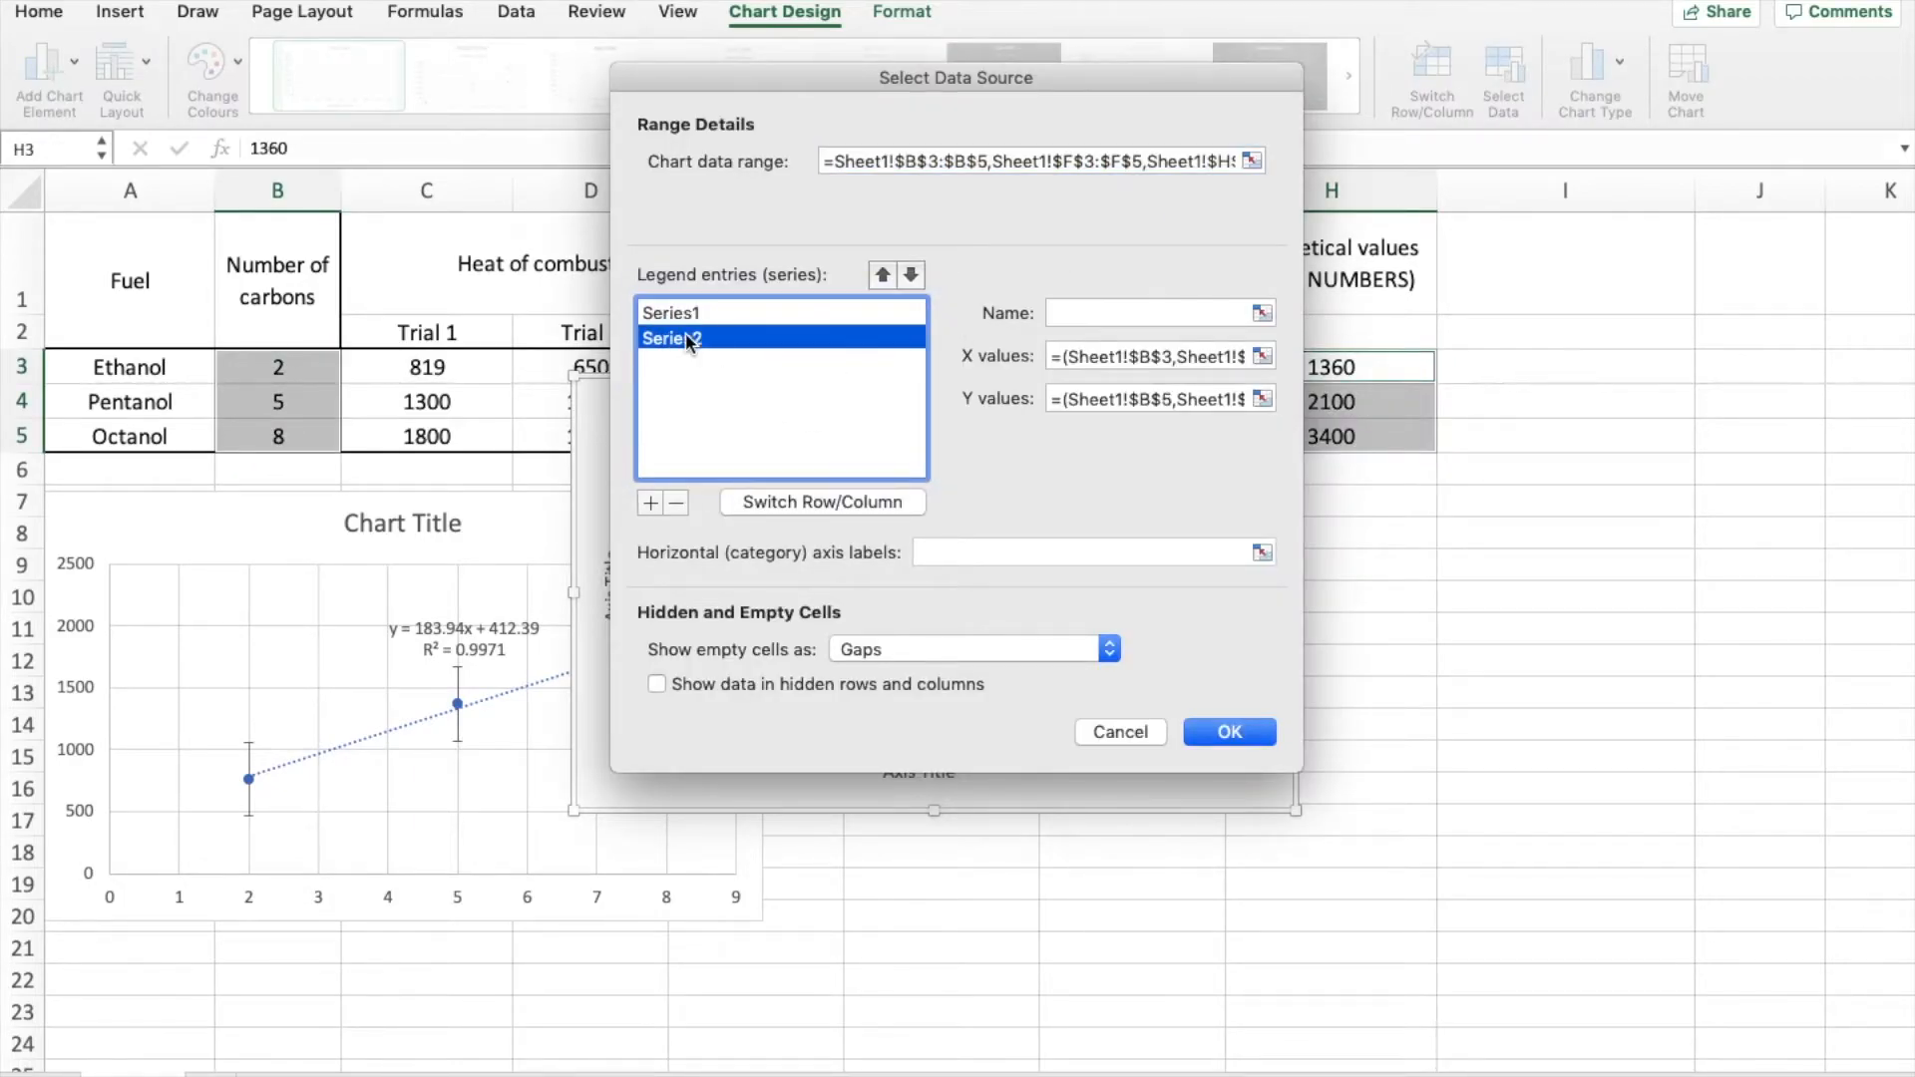
{"action": "left_click", "coordinate": [685, 318]}
{"action": "left_click", "coordinate": [688, 338]}
{"action": "left_click", "coordinate": [684, 311]}
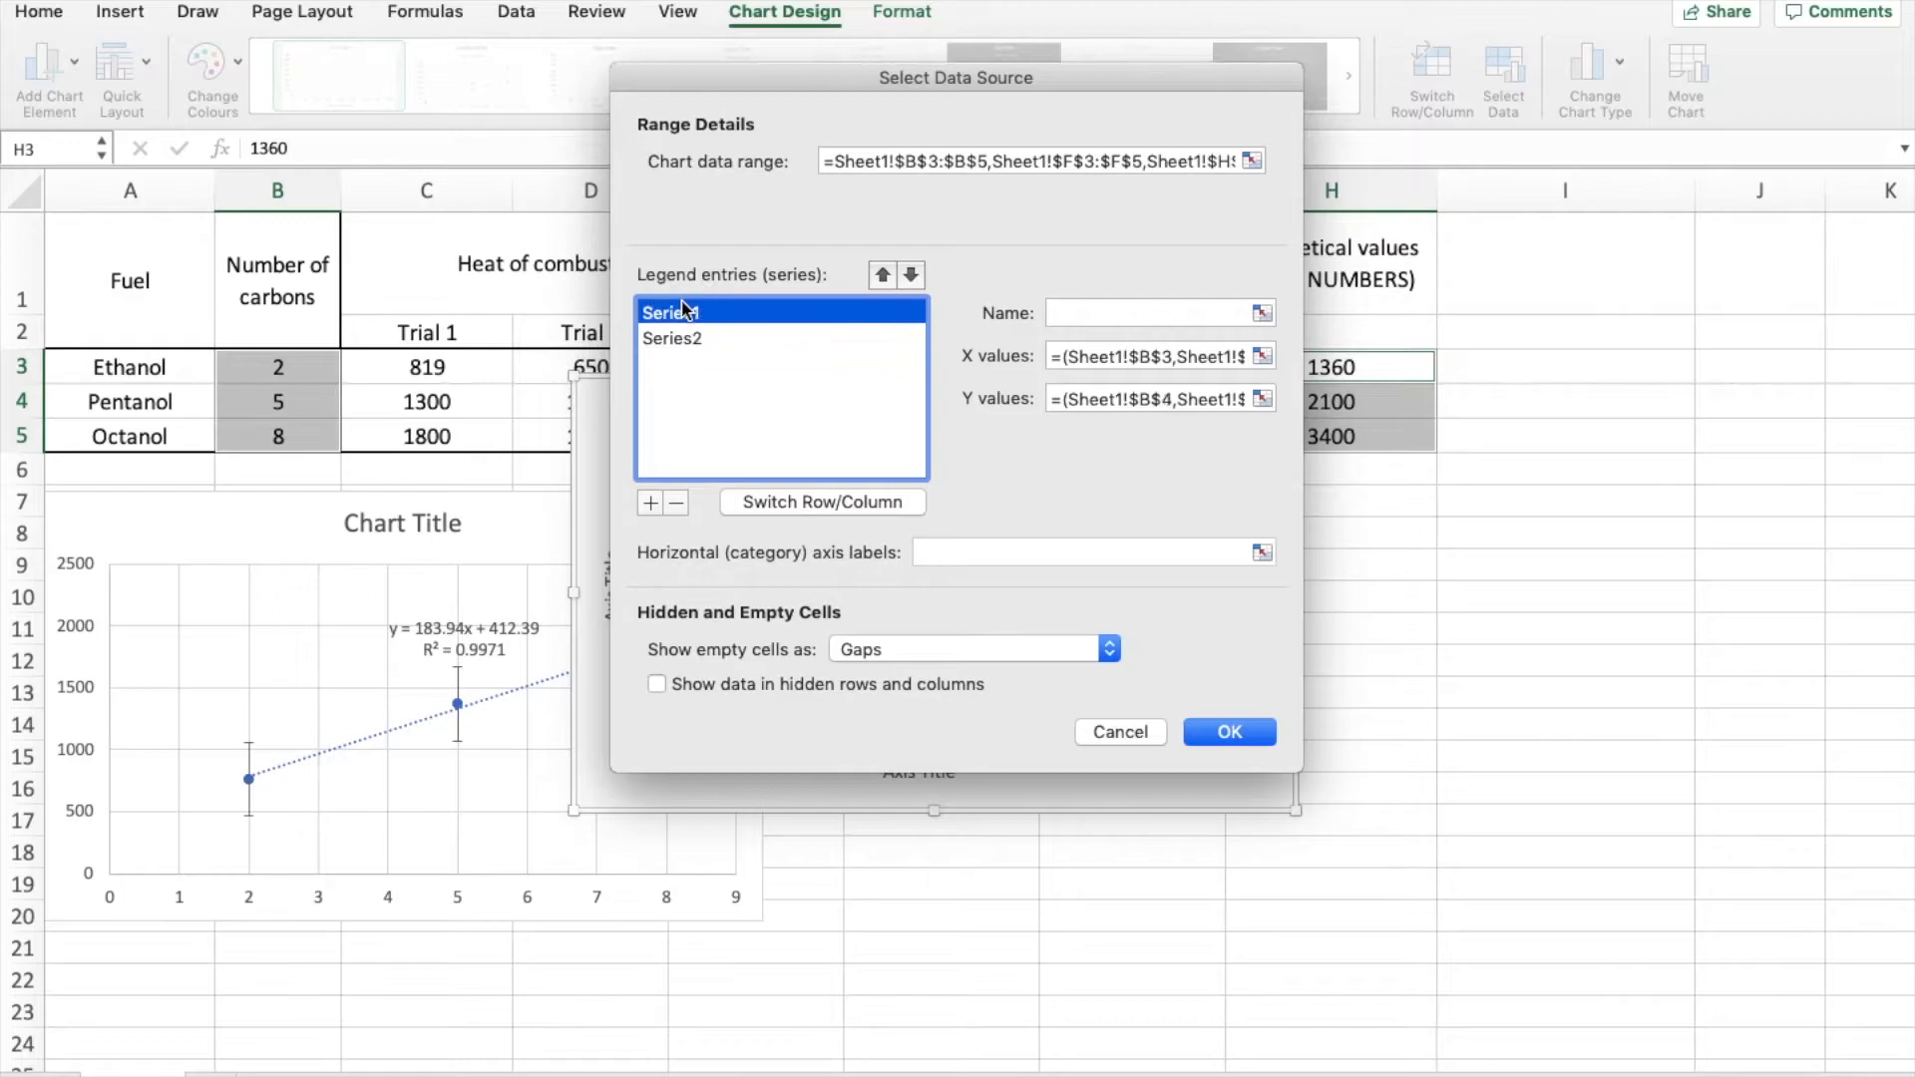
{"action": "left_click", "coordinate": [1212, 310]}
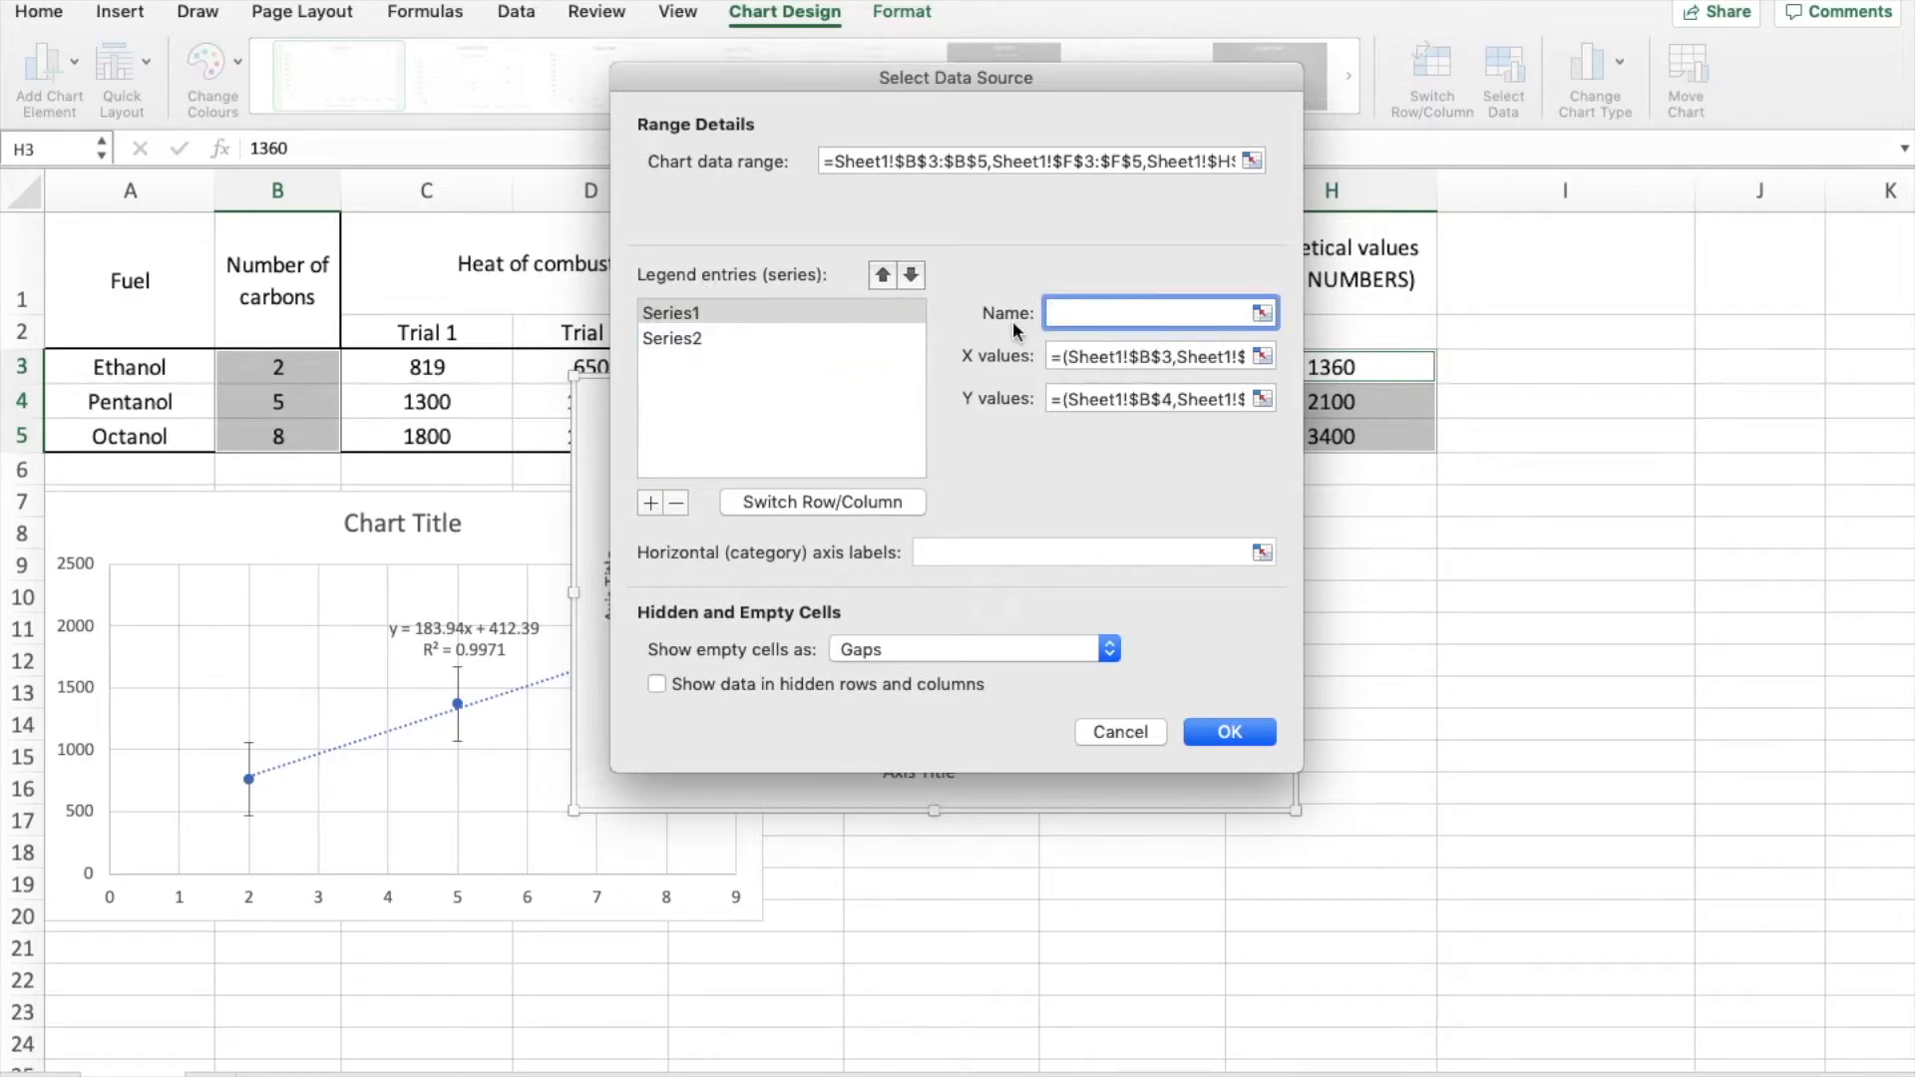
{"action": "type", "text": "E"}
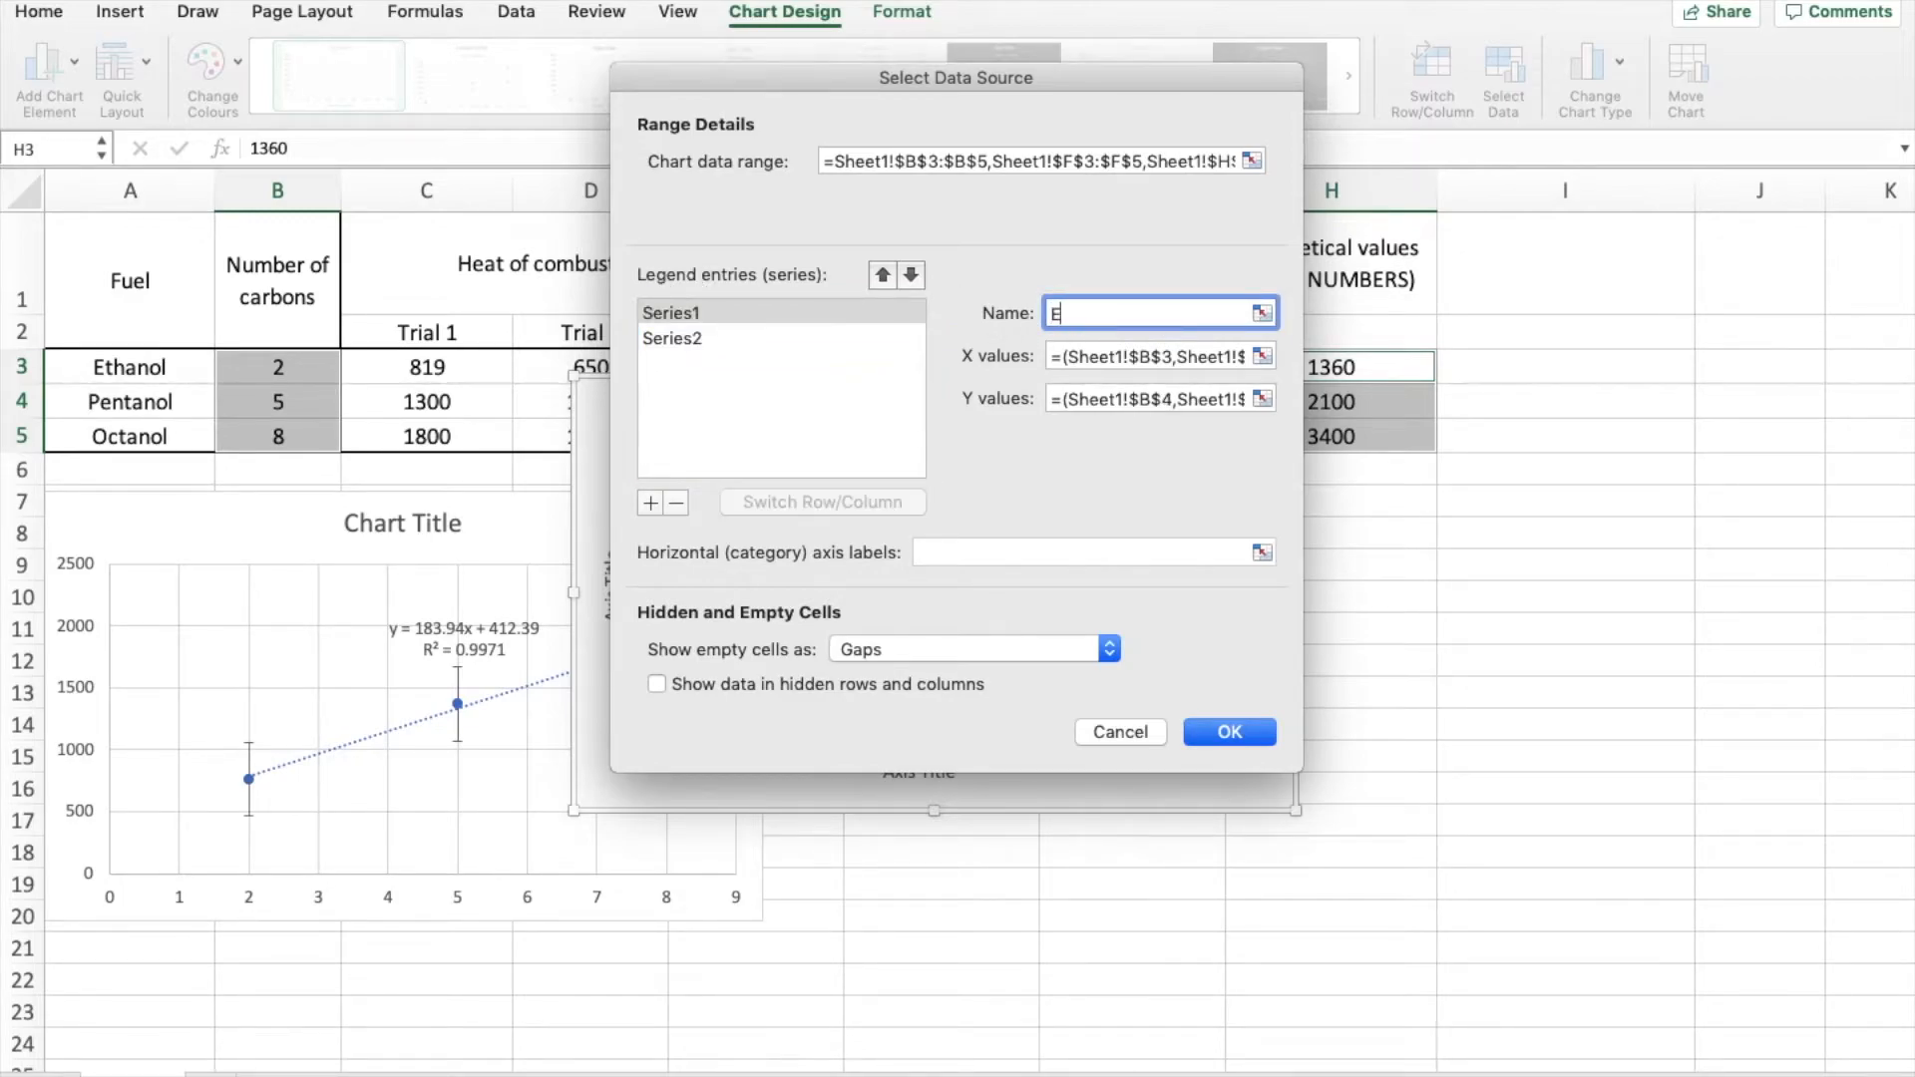
{"action": "type", "text": "xperimental average"}
Name the second series "Theoretical value" and apply the data source changes
{"action": "left_click", "coordinate": [735, 340]}
{"action": "left_click", "coordinate": [1116, 314]}
{"action": "type", "text": "Theoretical value"}
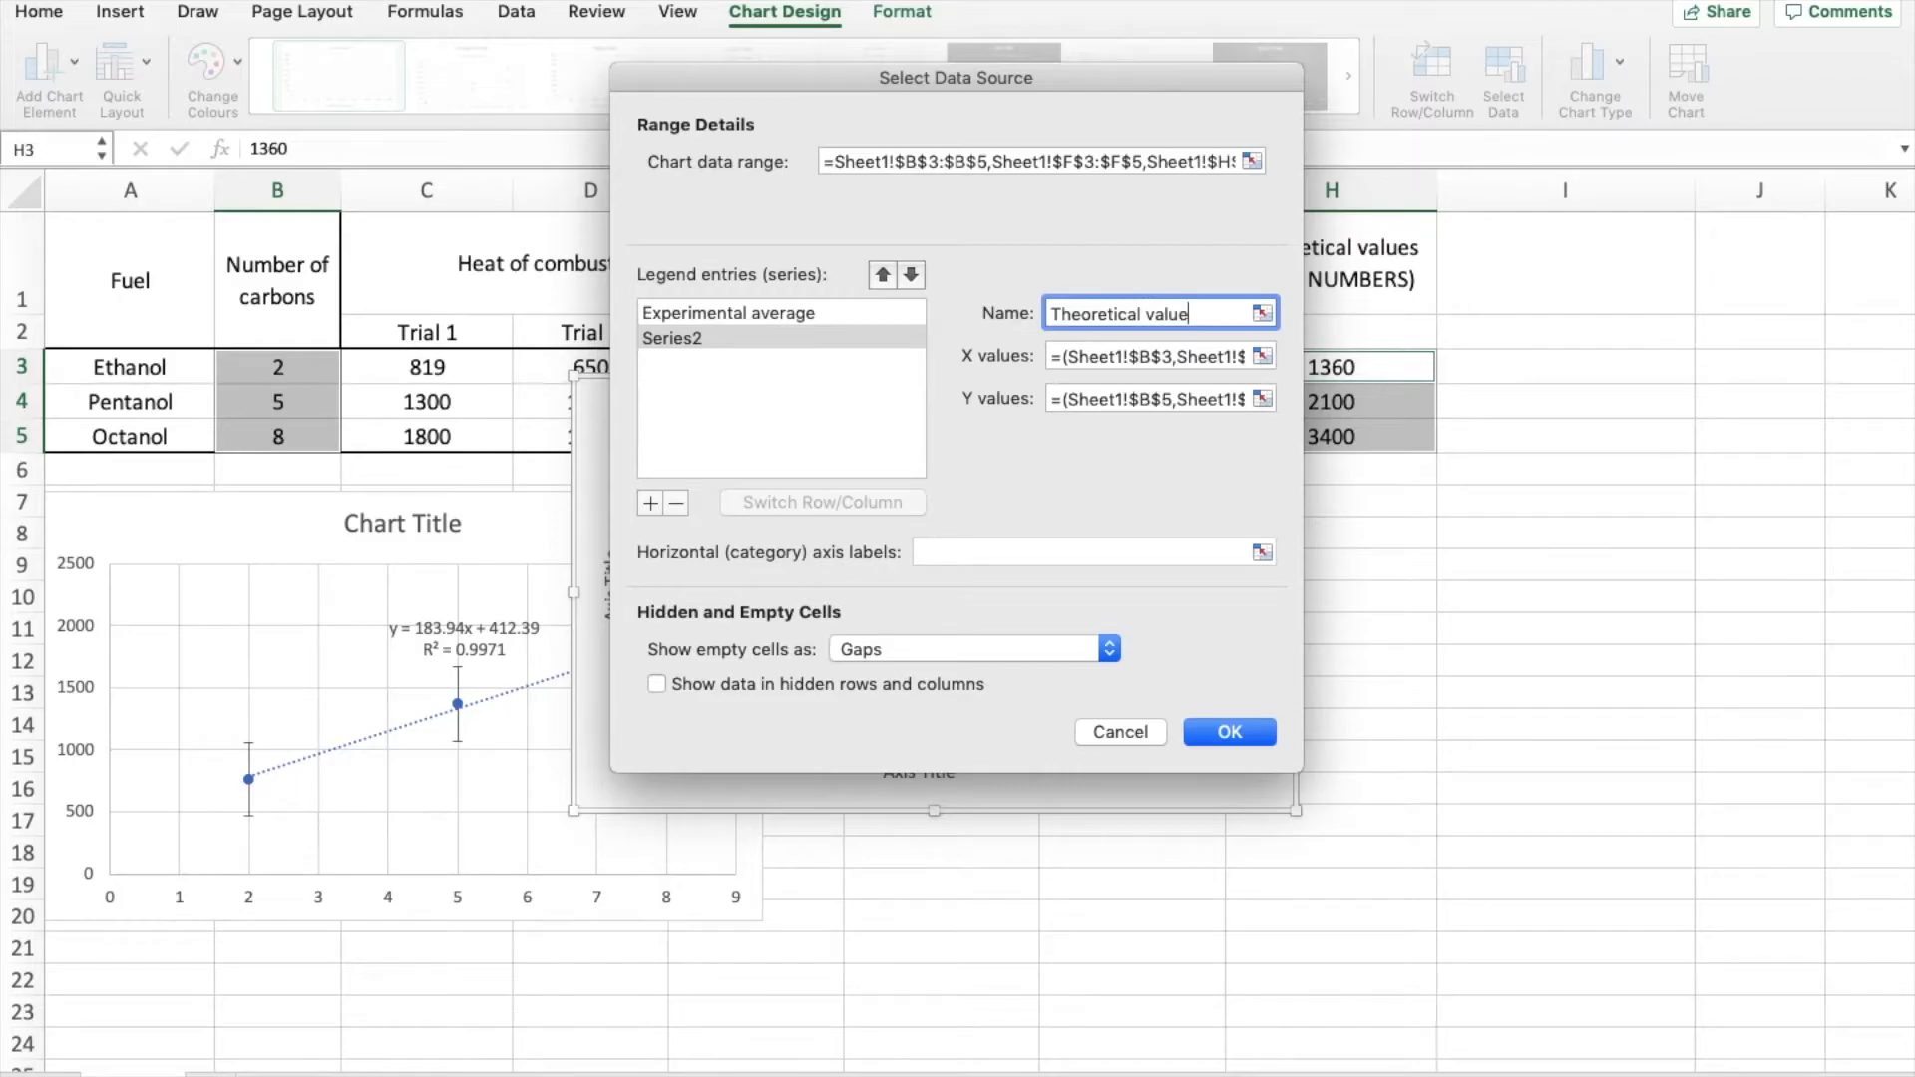
{"action": "left_click", "coordinate": [1246, 736]}
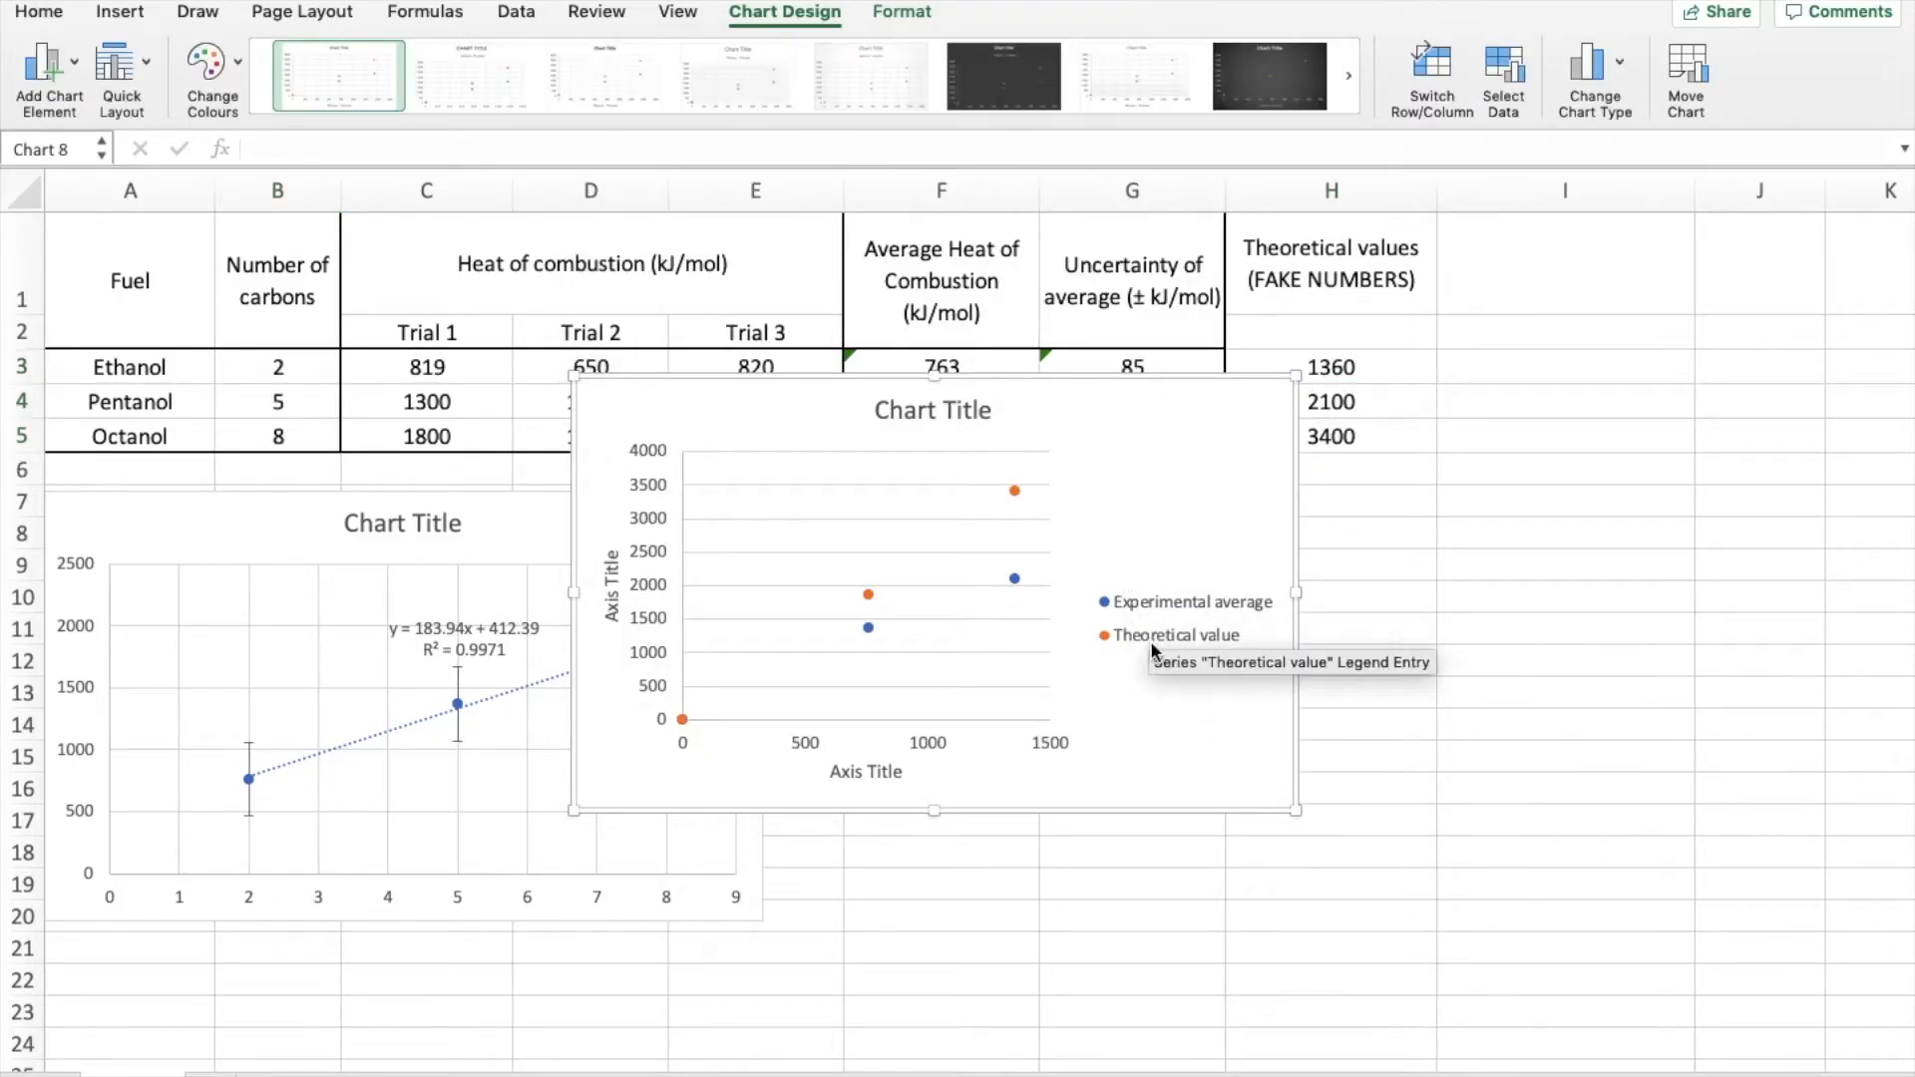
Change the Theoretical value series to the built-in triangle marker
{"action": "left_click", "coordinate": [870, 593]}
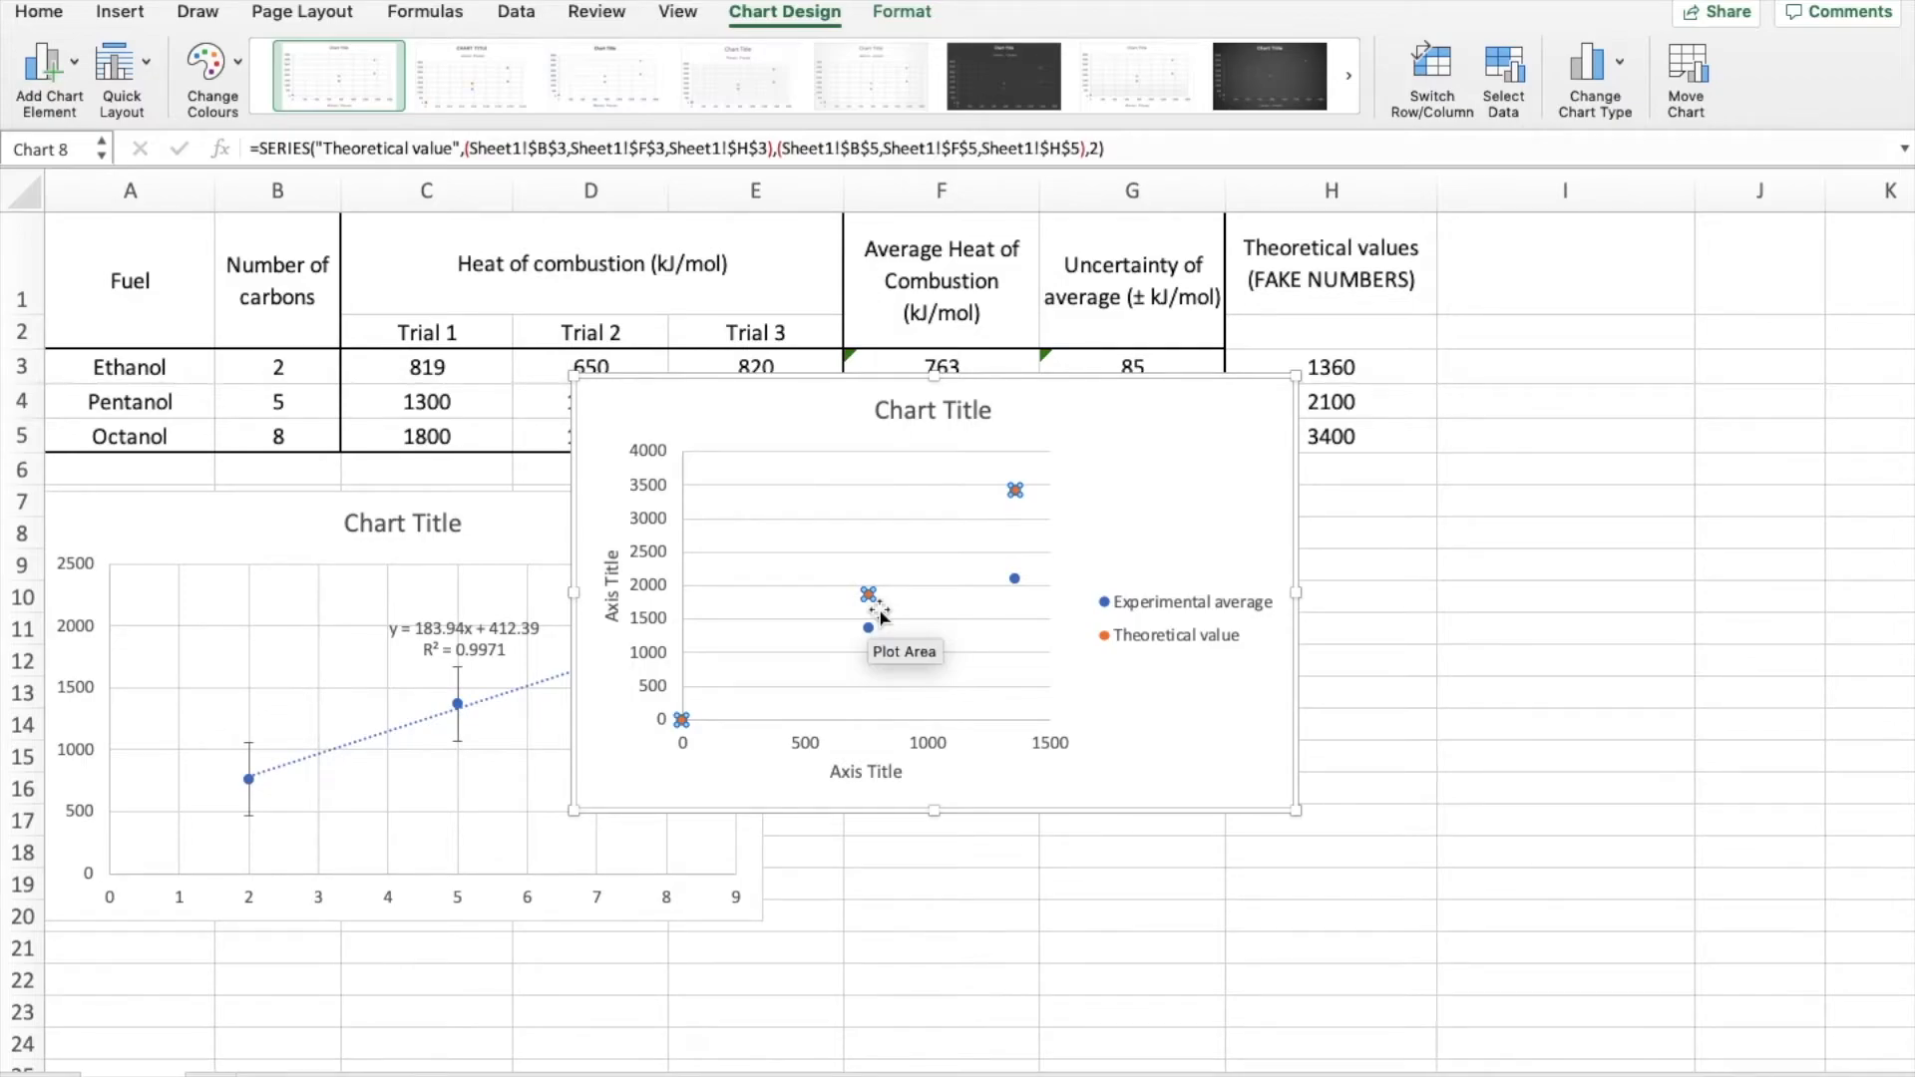
{"action": "mouse_move", "coordinate": [868, 630]}
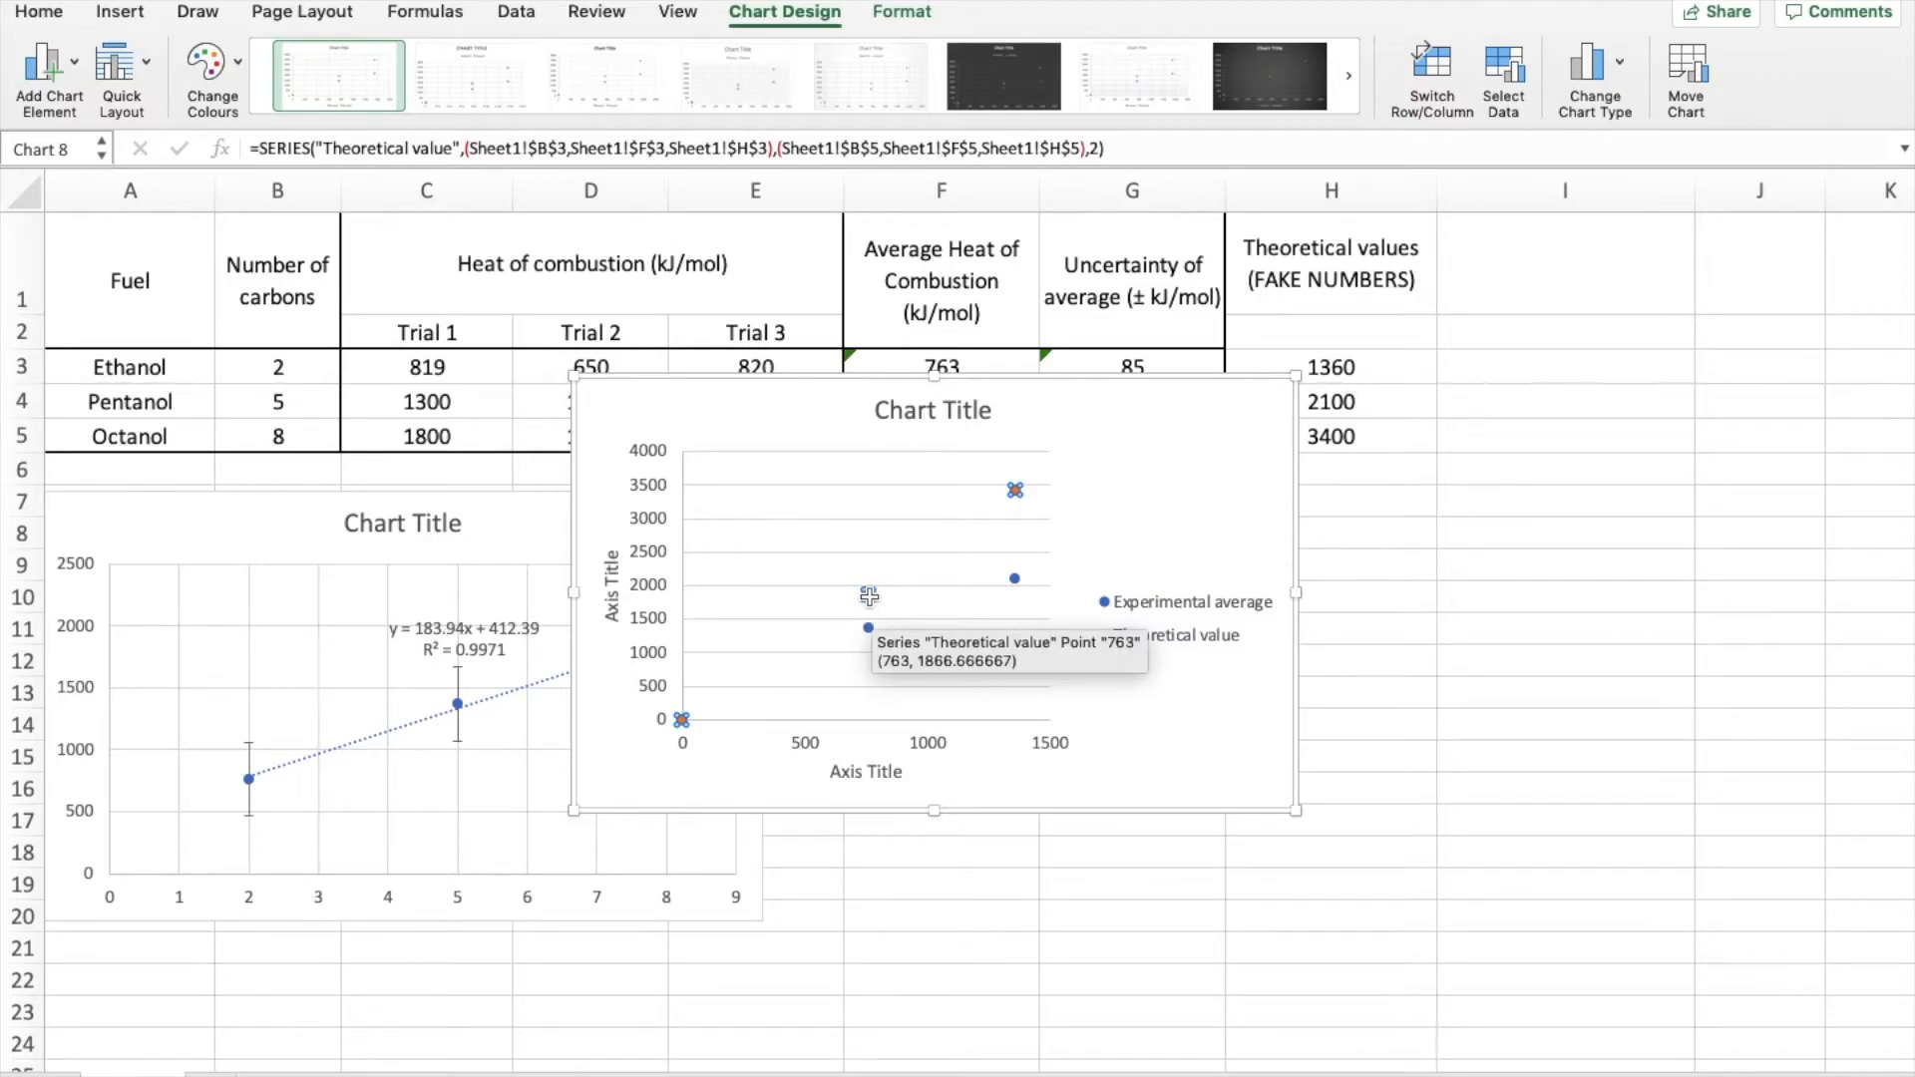
{"action": "right_click", "coordinate": [868, 595]}
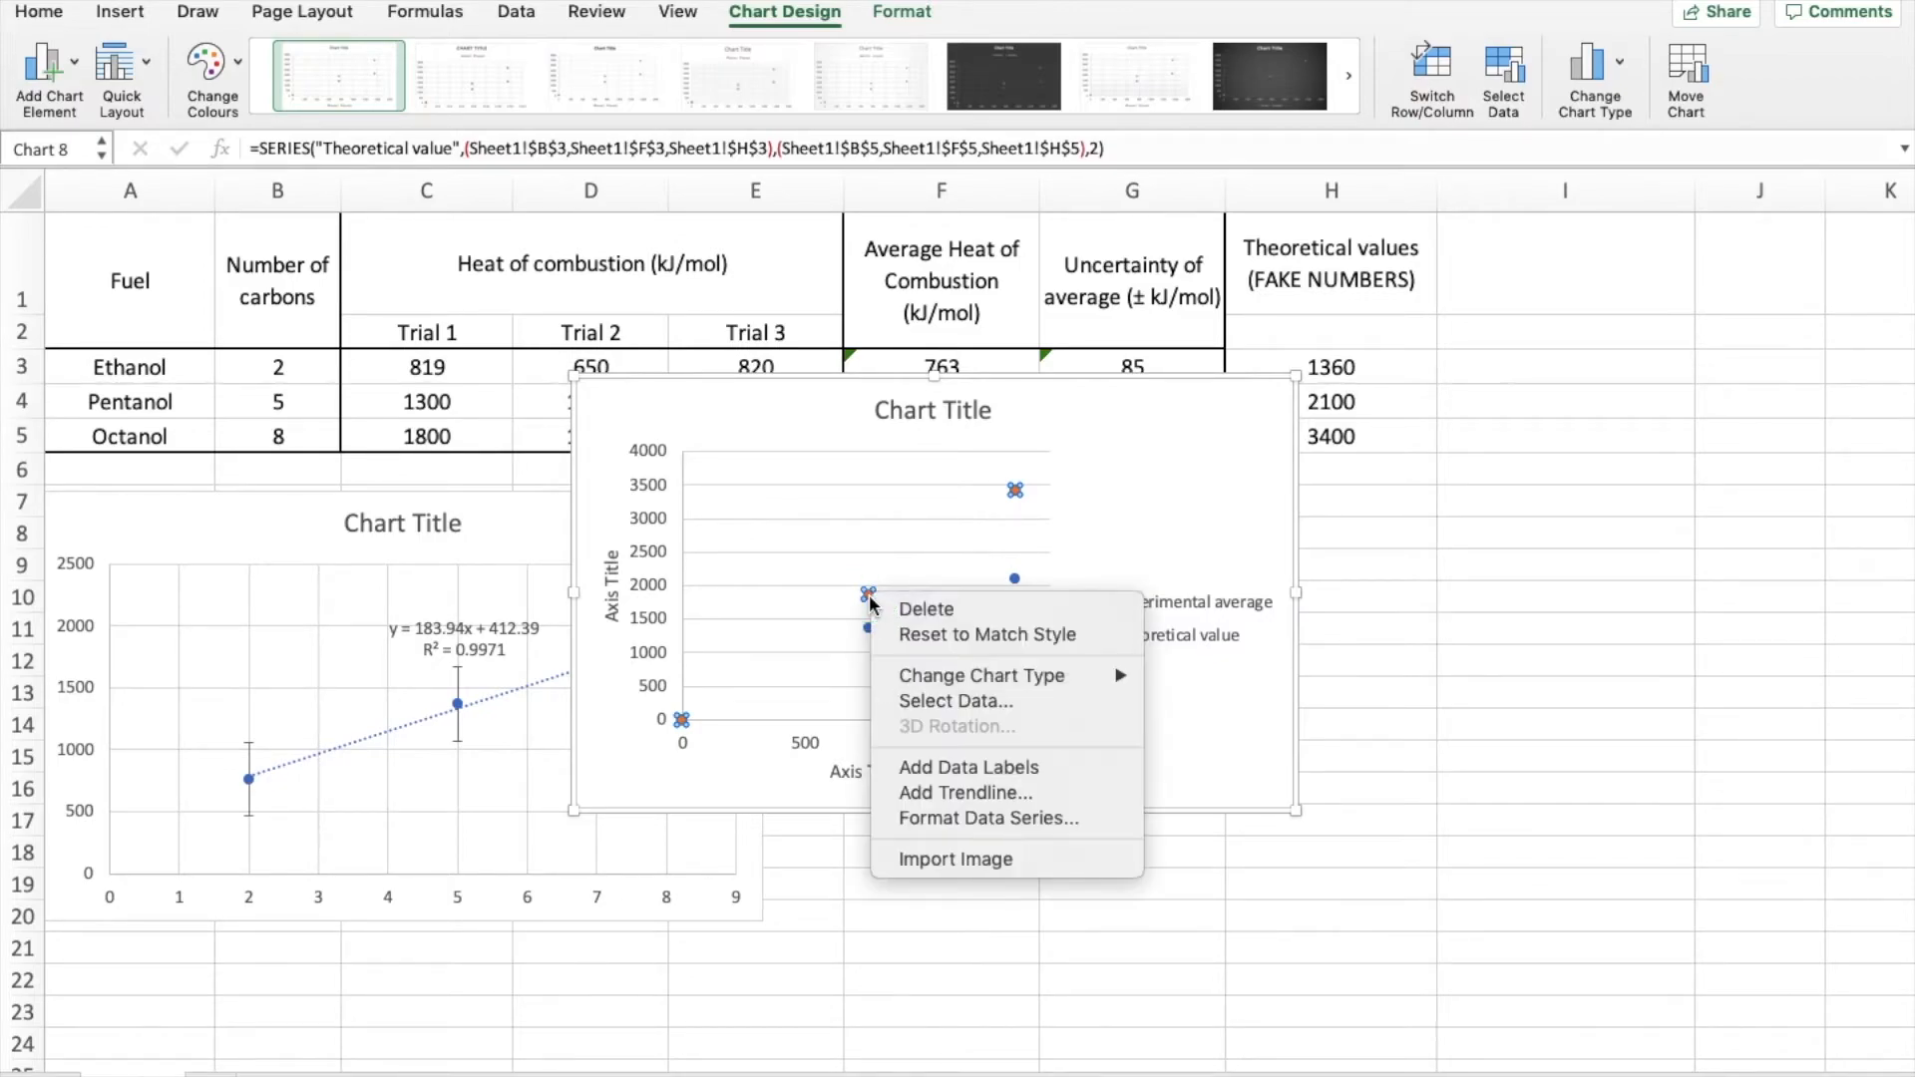
{"action": "left_click", "coordinate": [1034, 820]}
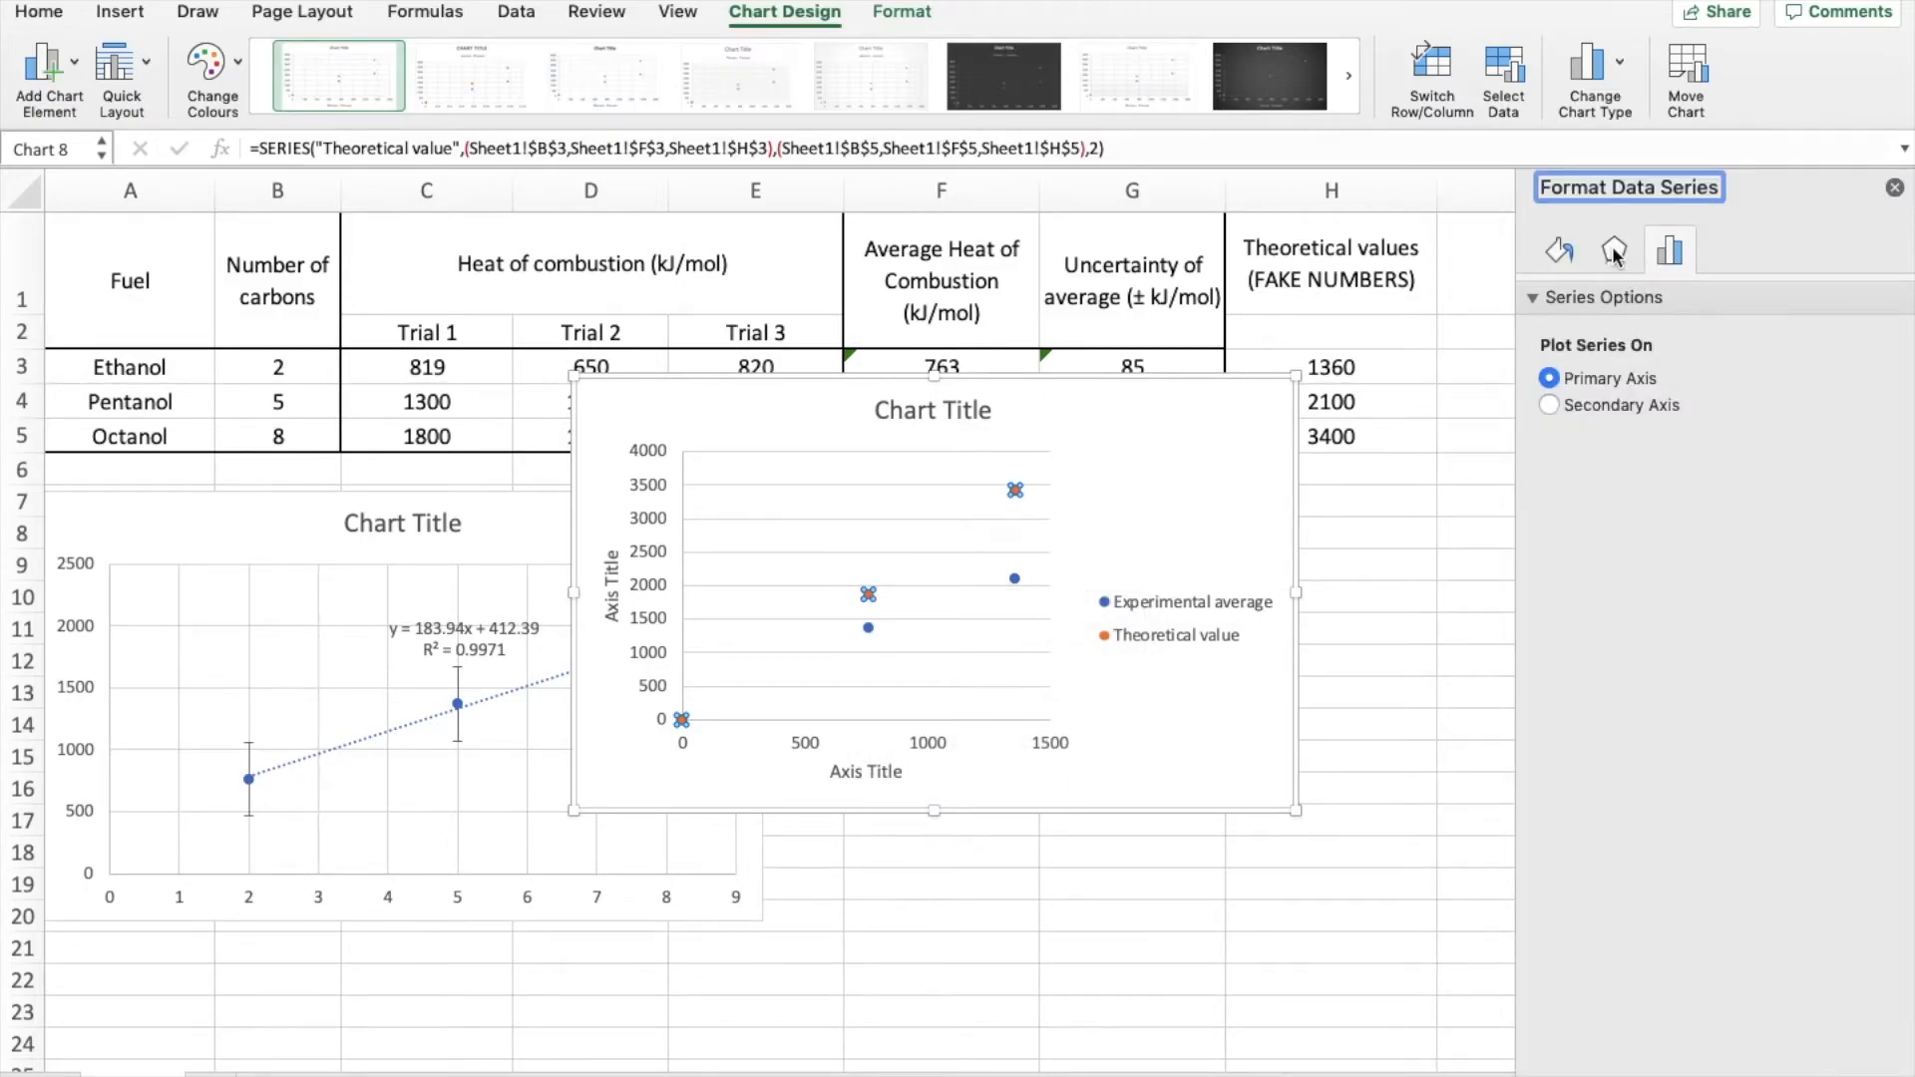
{"action": "left_click", "coordinate": [1615, 256]}
{"action": "left_click", "coordinate": [1561, 255]}
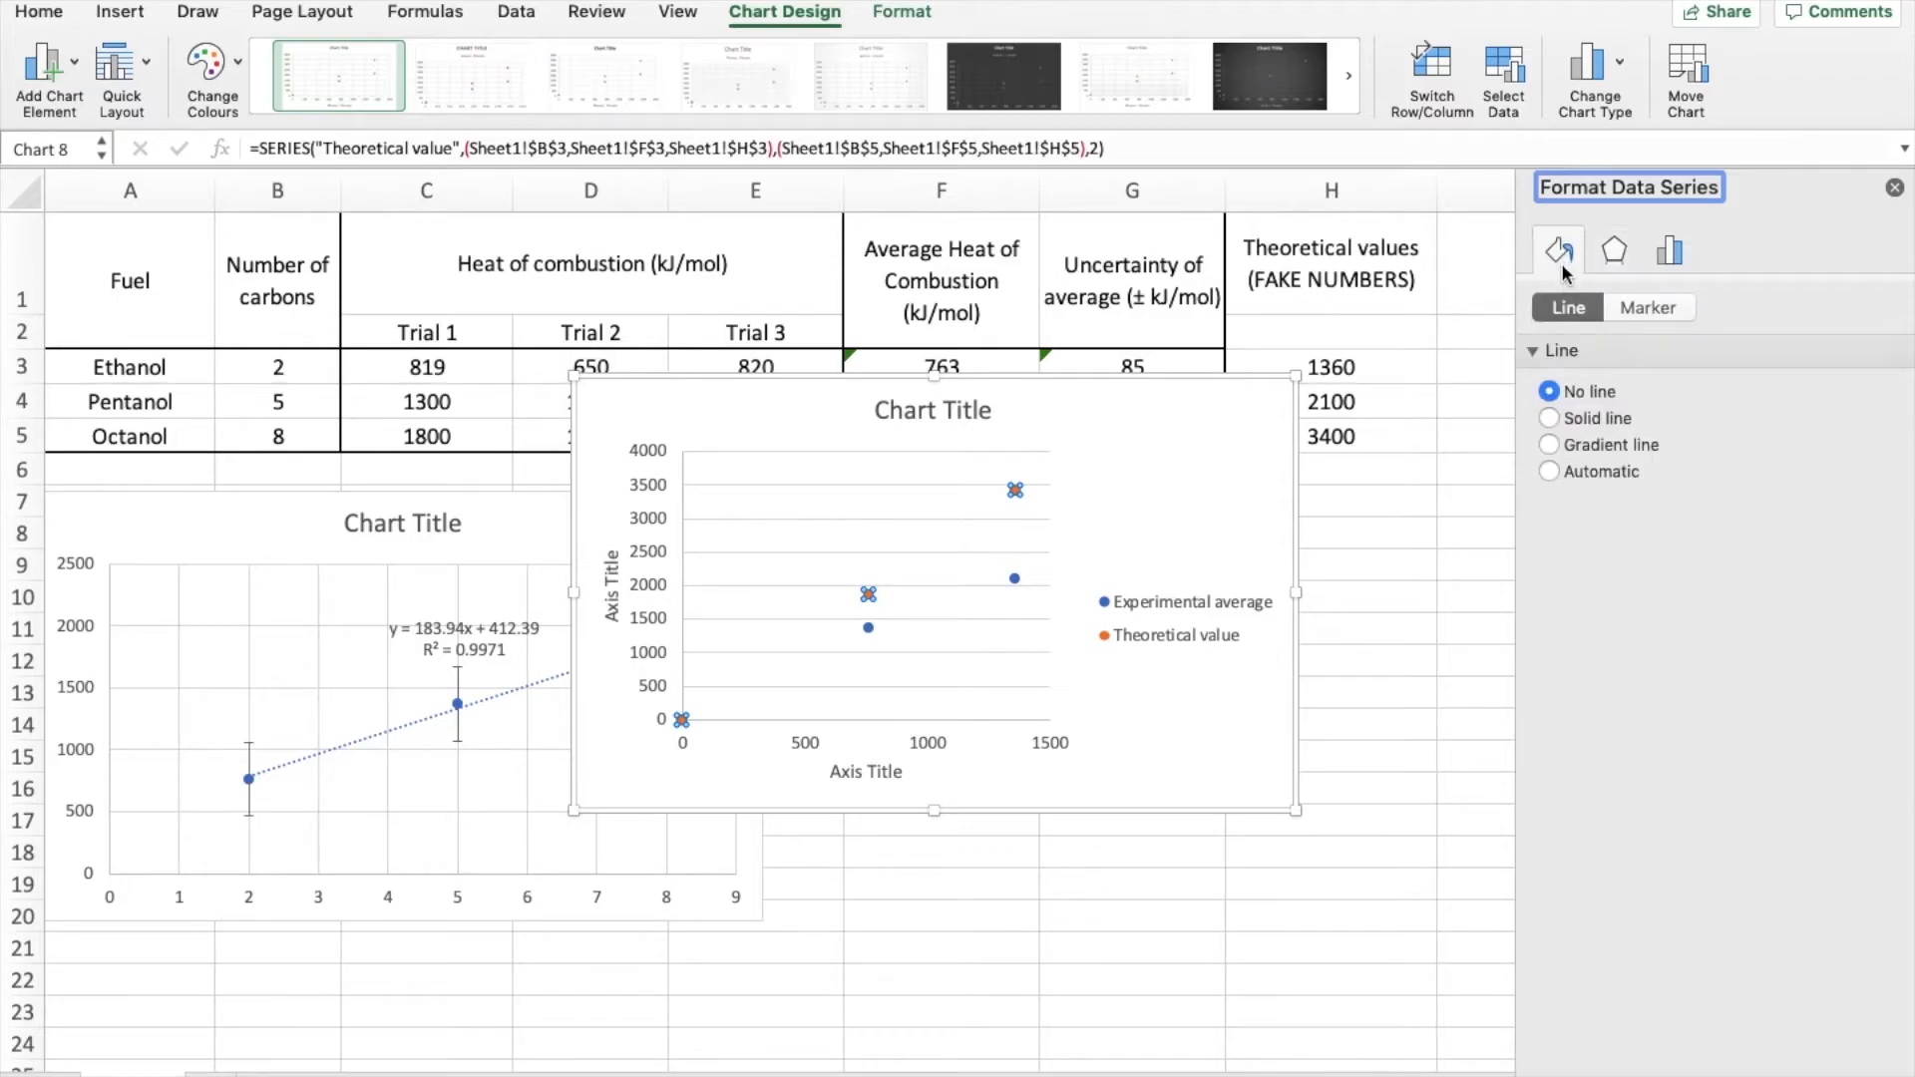
{"action": "left_click", "coordinate": [1662, 309]}
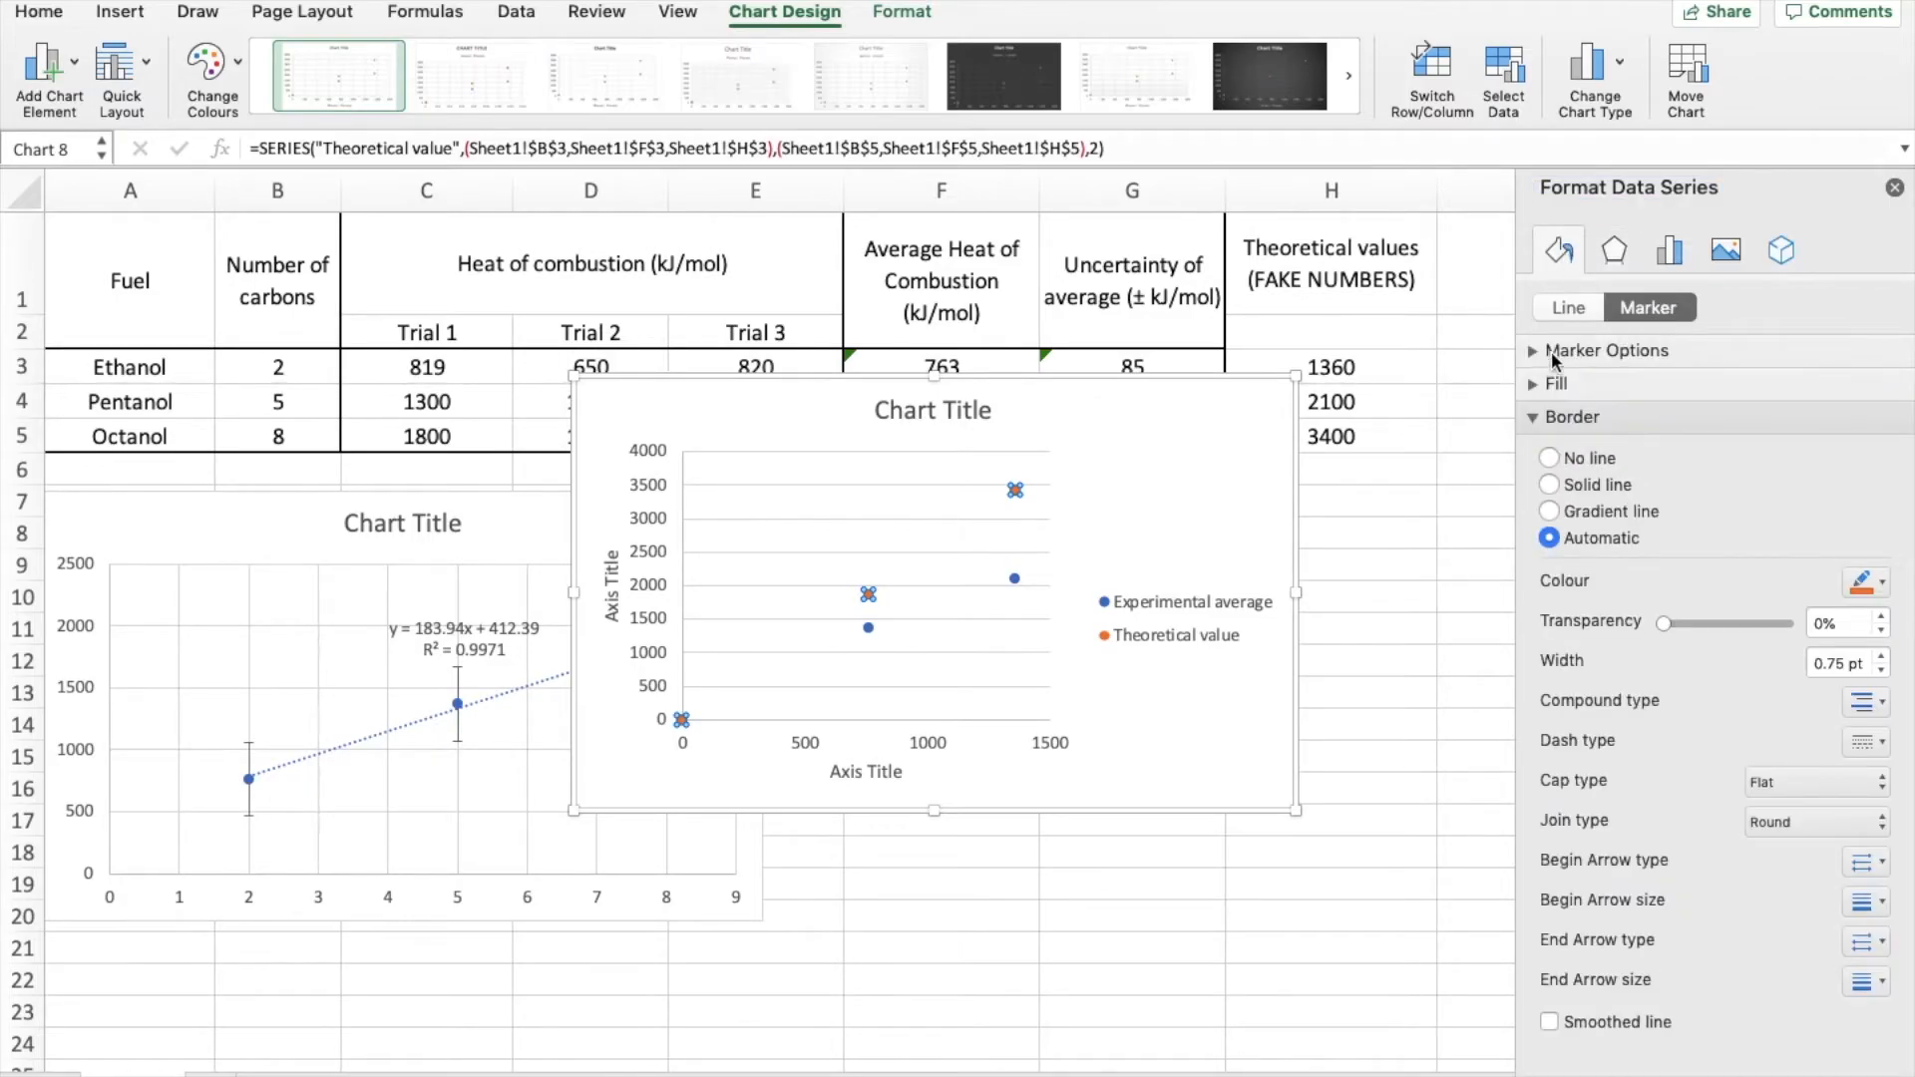
{"action": "left_click", "coordinate": [1536, 352]}
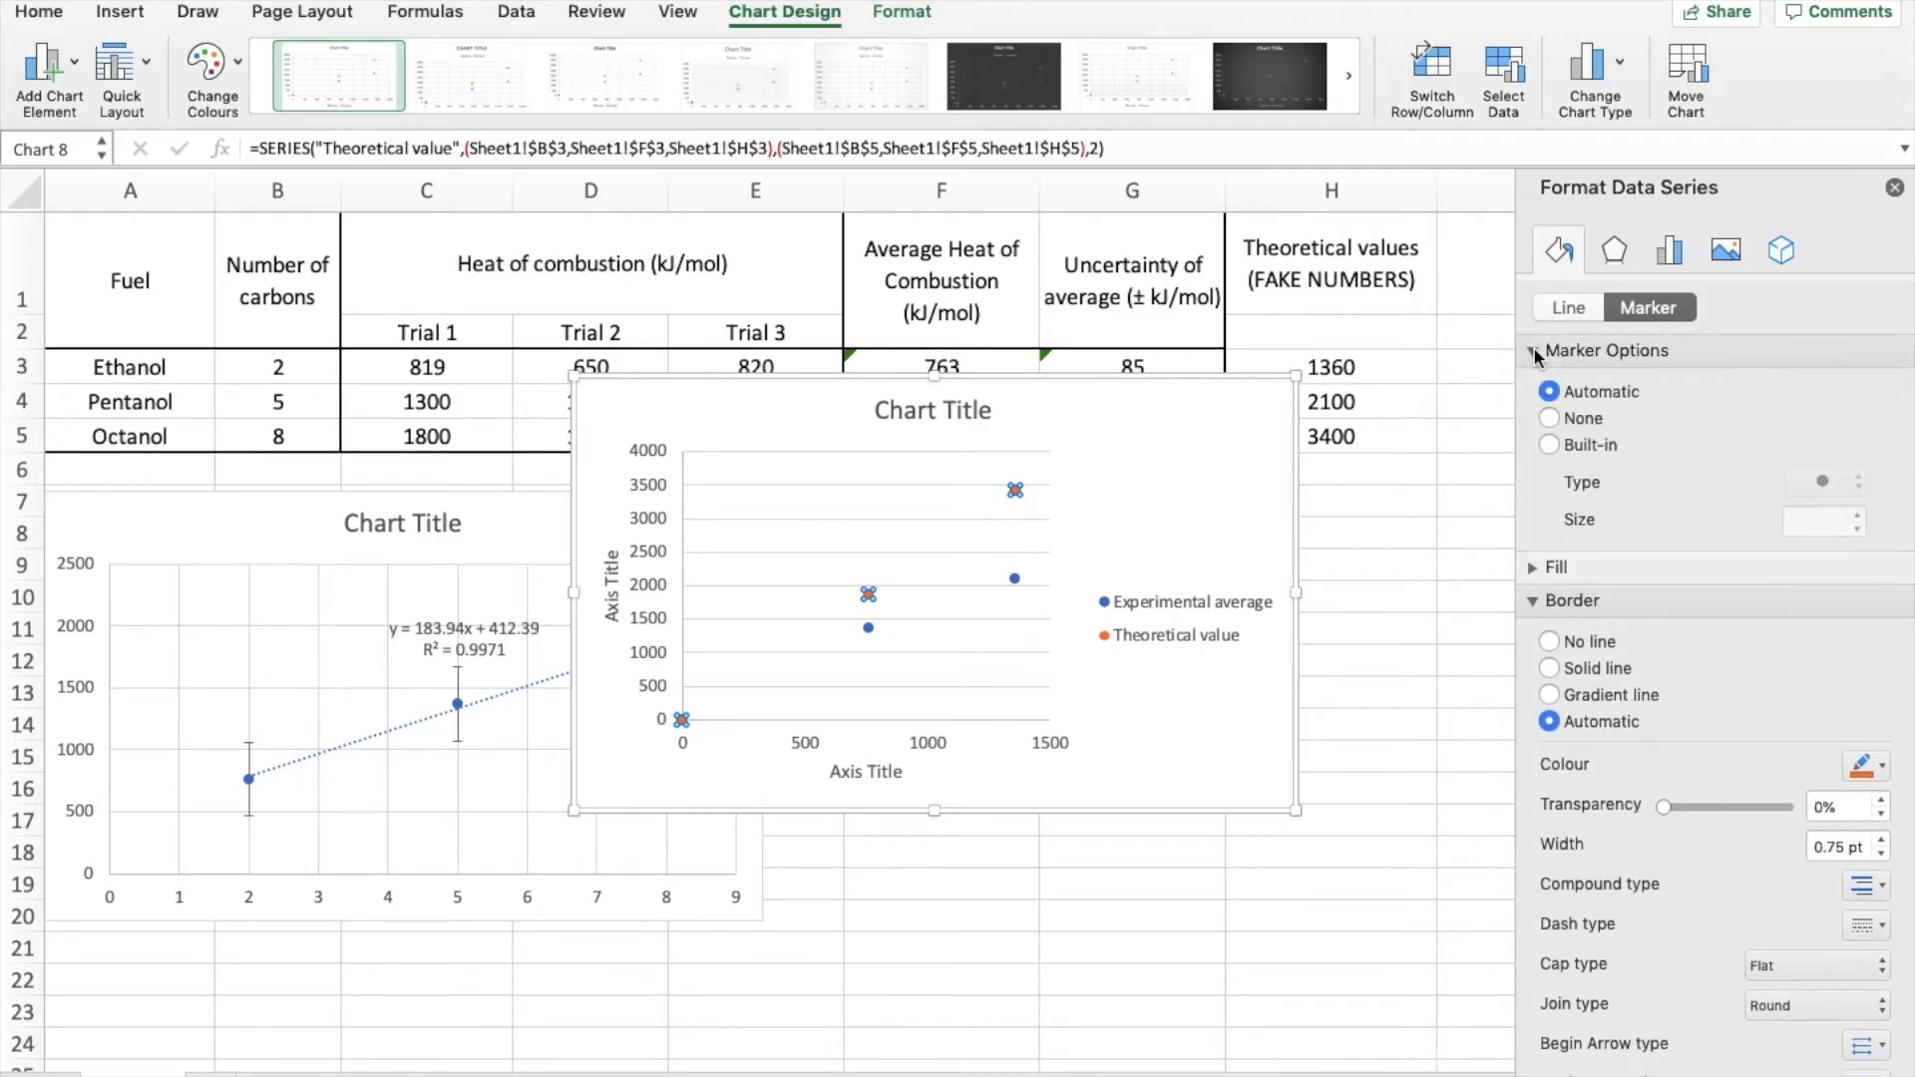
{"action": "left_click", "coordinate": [1554, 446]}
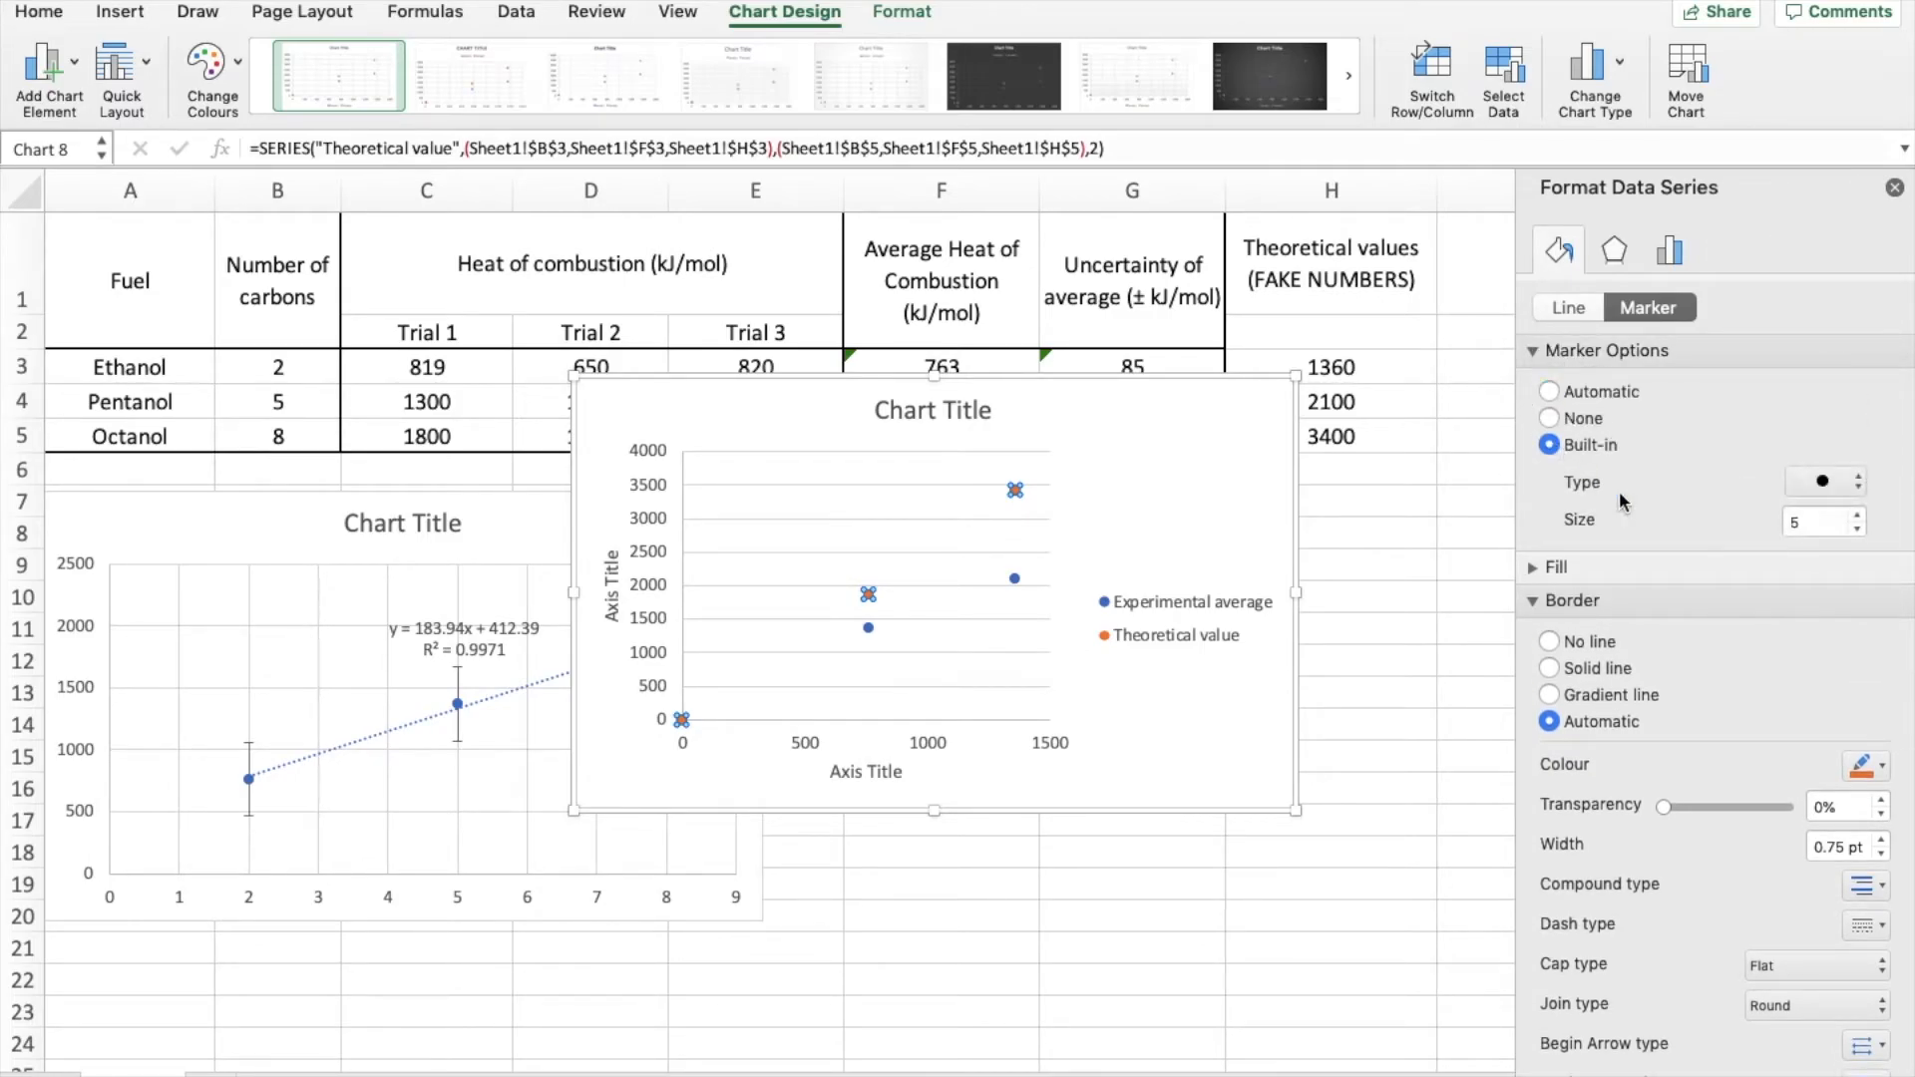
{"action": "left_click", "coordinate": [1838, 486]}
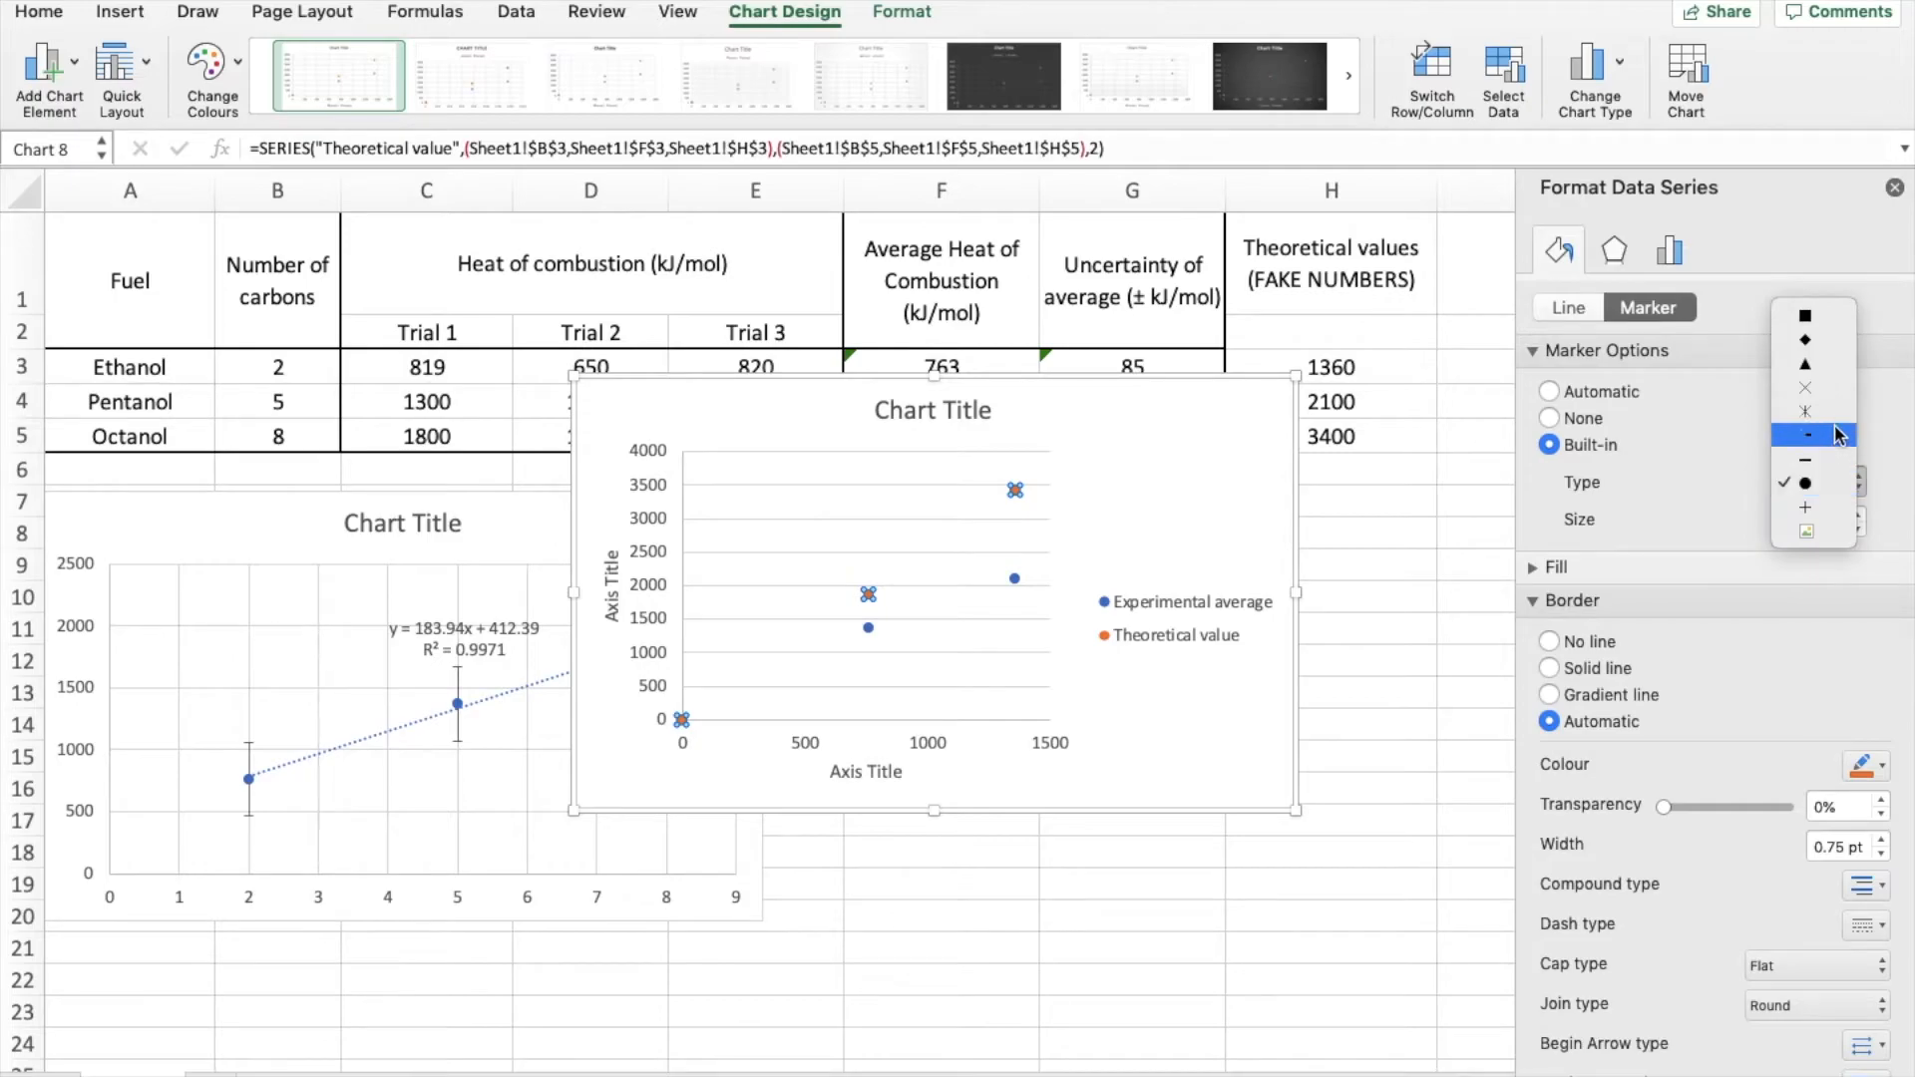
{"action": "left_click", "coordinate": [1828, 376]}
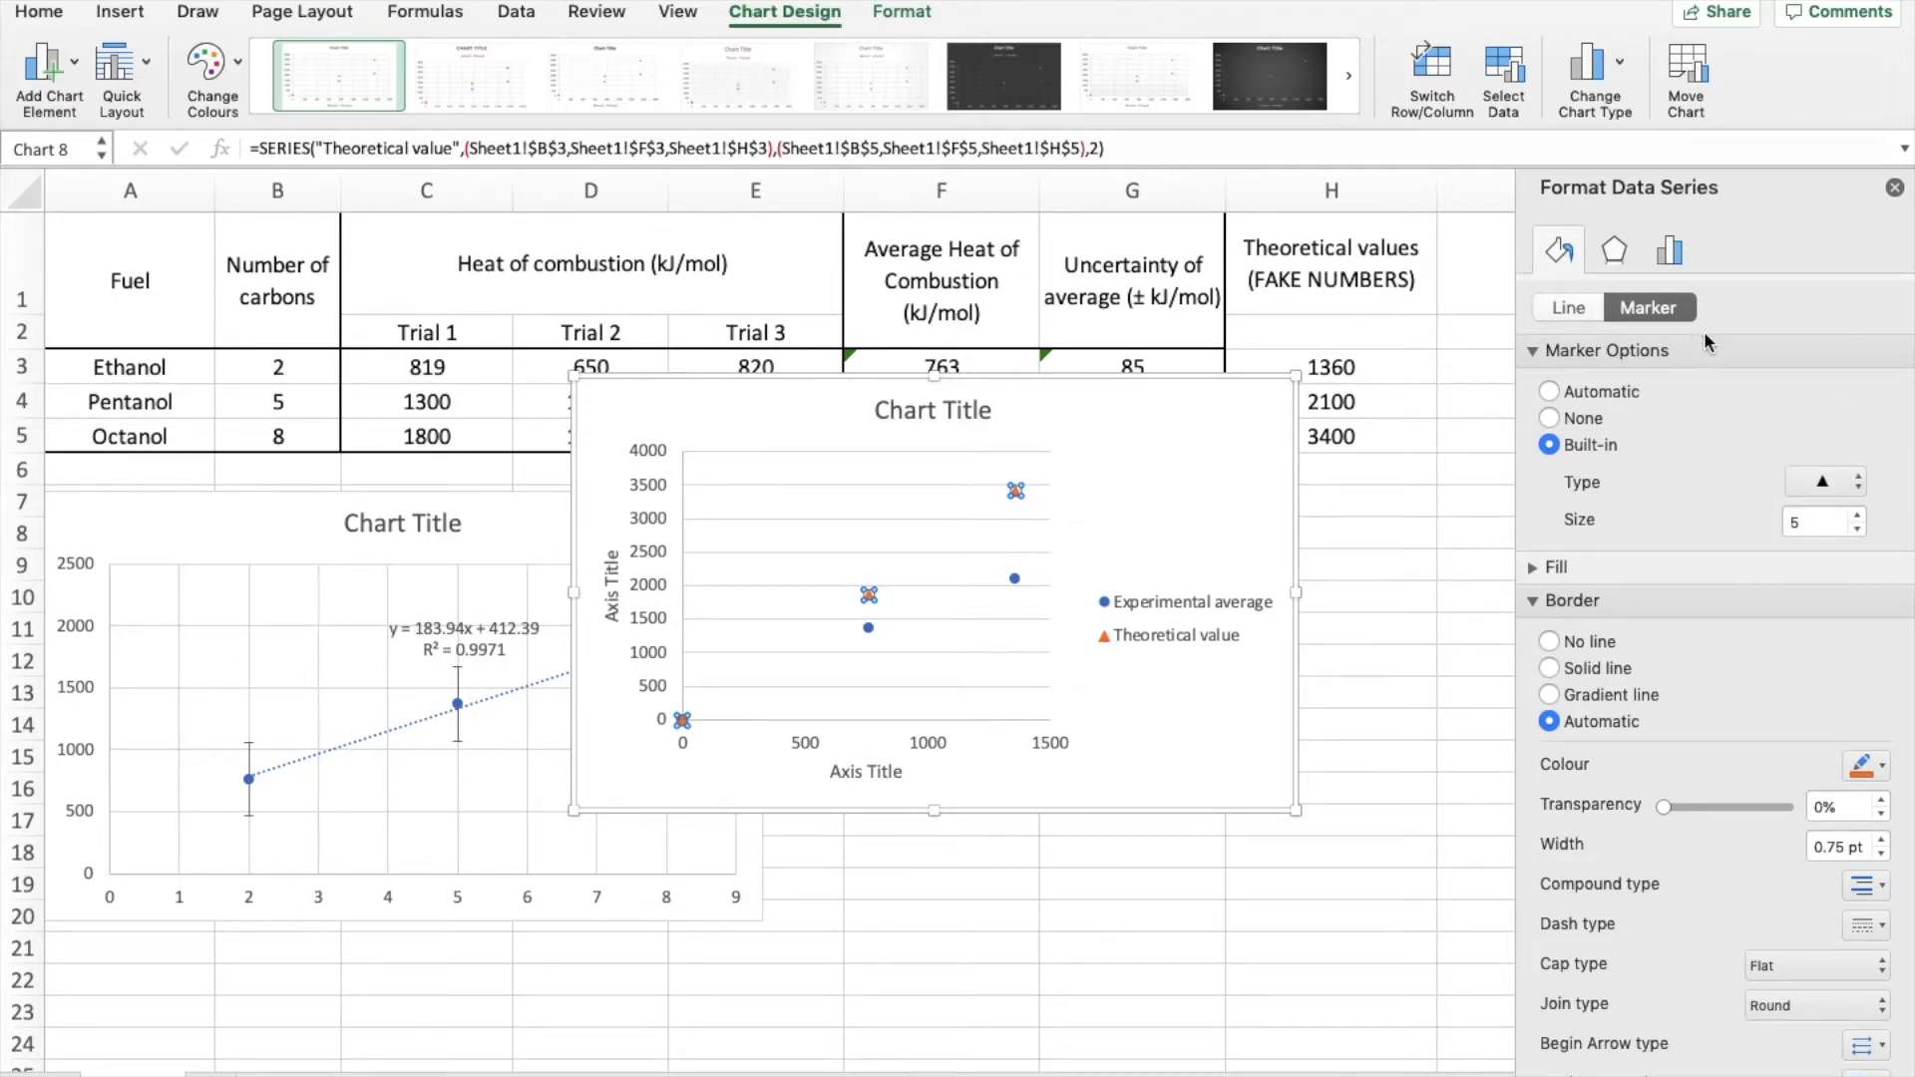
{"action": "left_click", "coordinate": [1314, 643]}
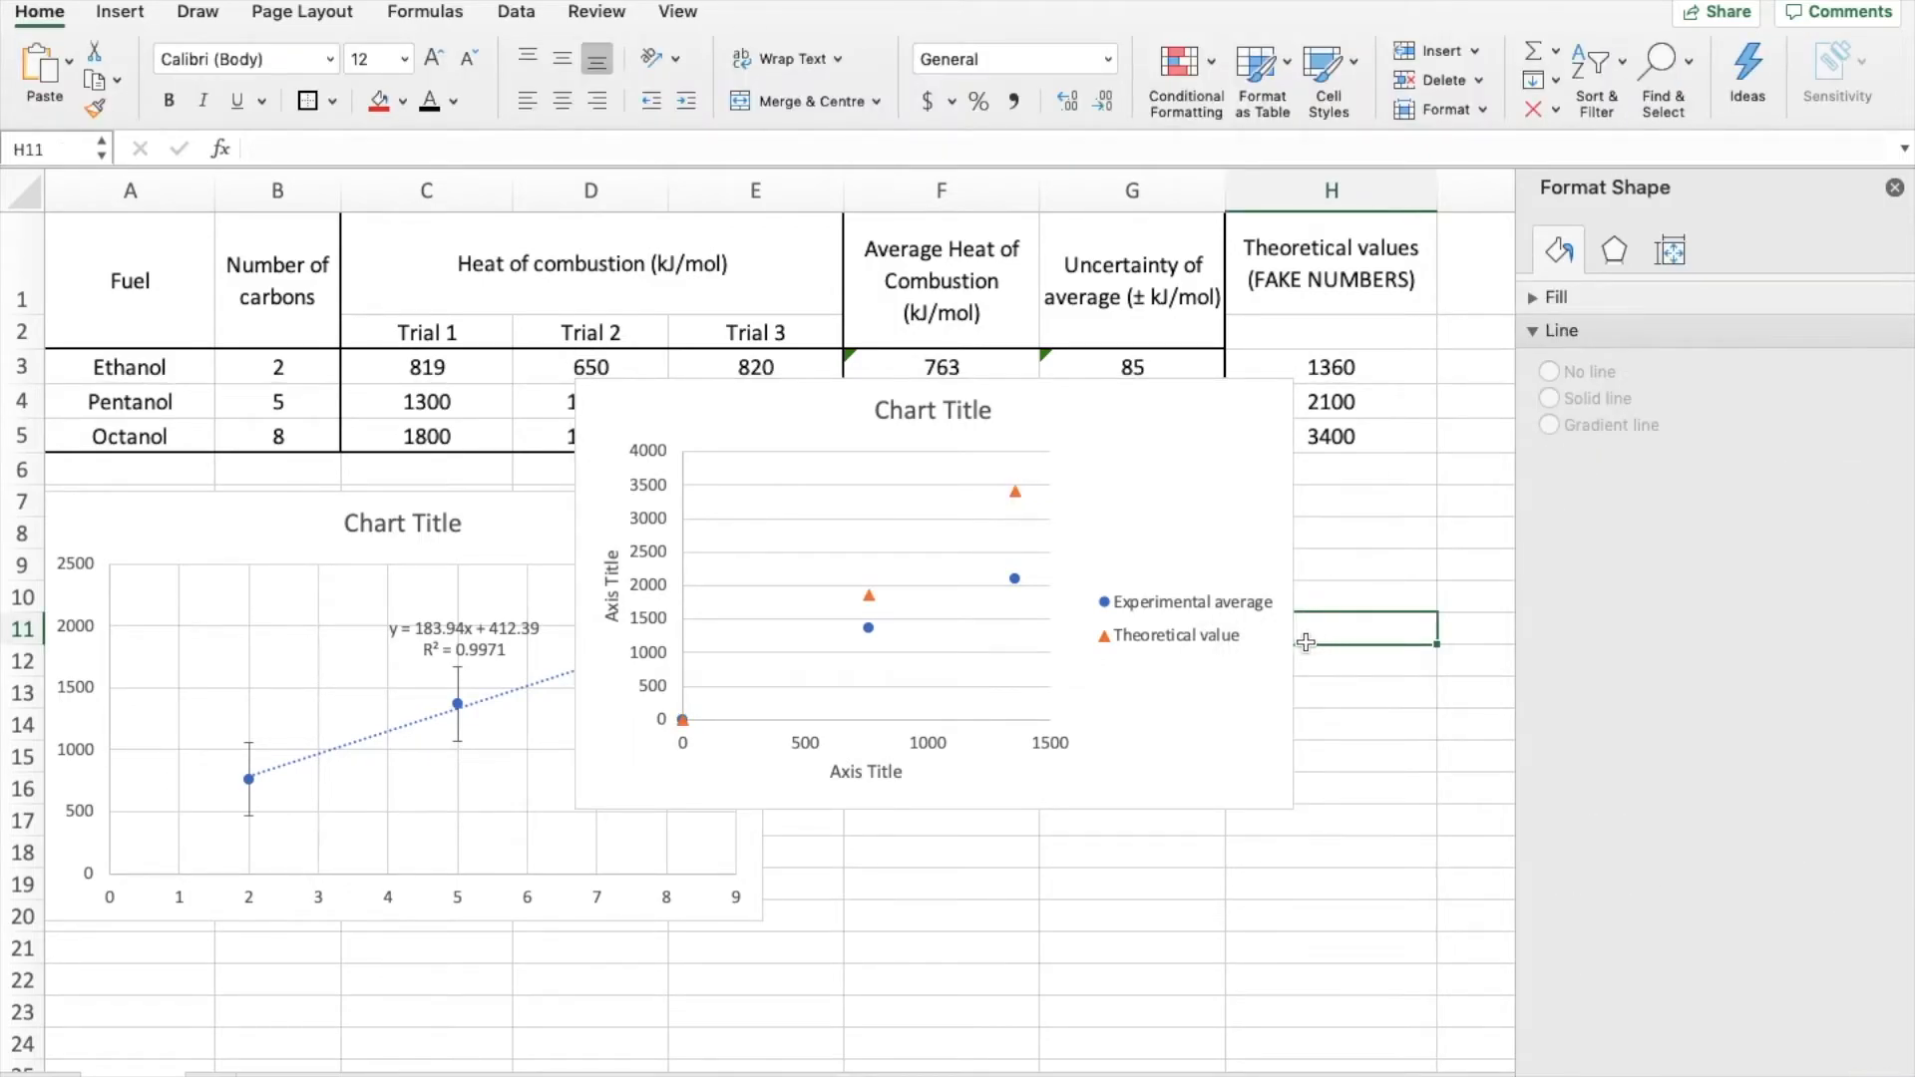
Add a linear trendline to both the Theoretical value and the Experimental average series
{"action": "left_click", "coordinate": [1014, 491]}
{"action": "right_click", "coordinate": [1014, 491]}
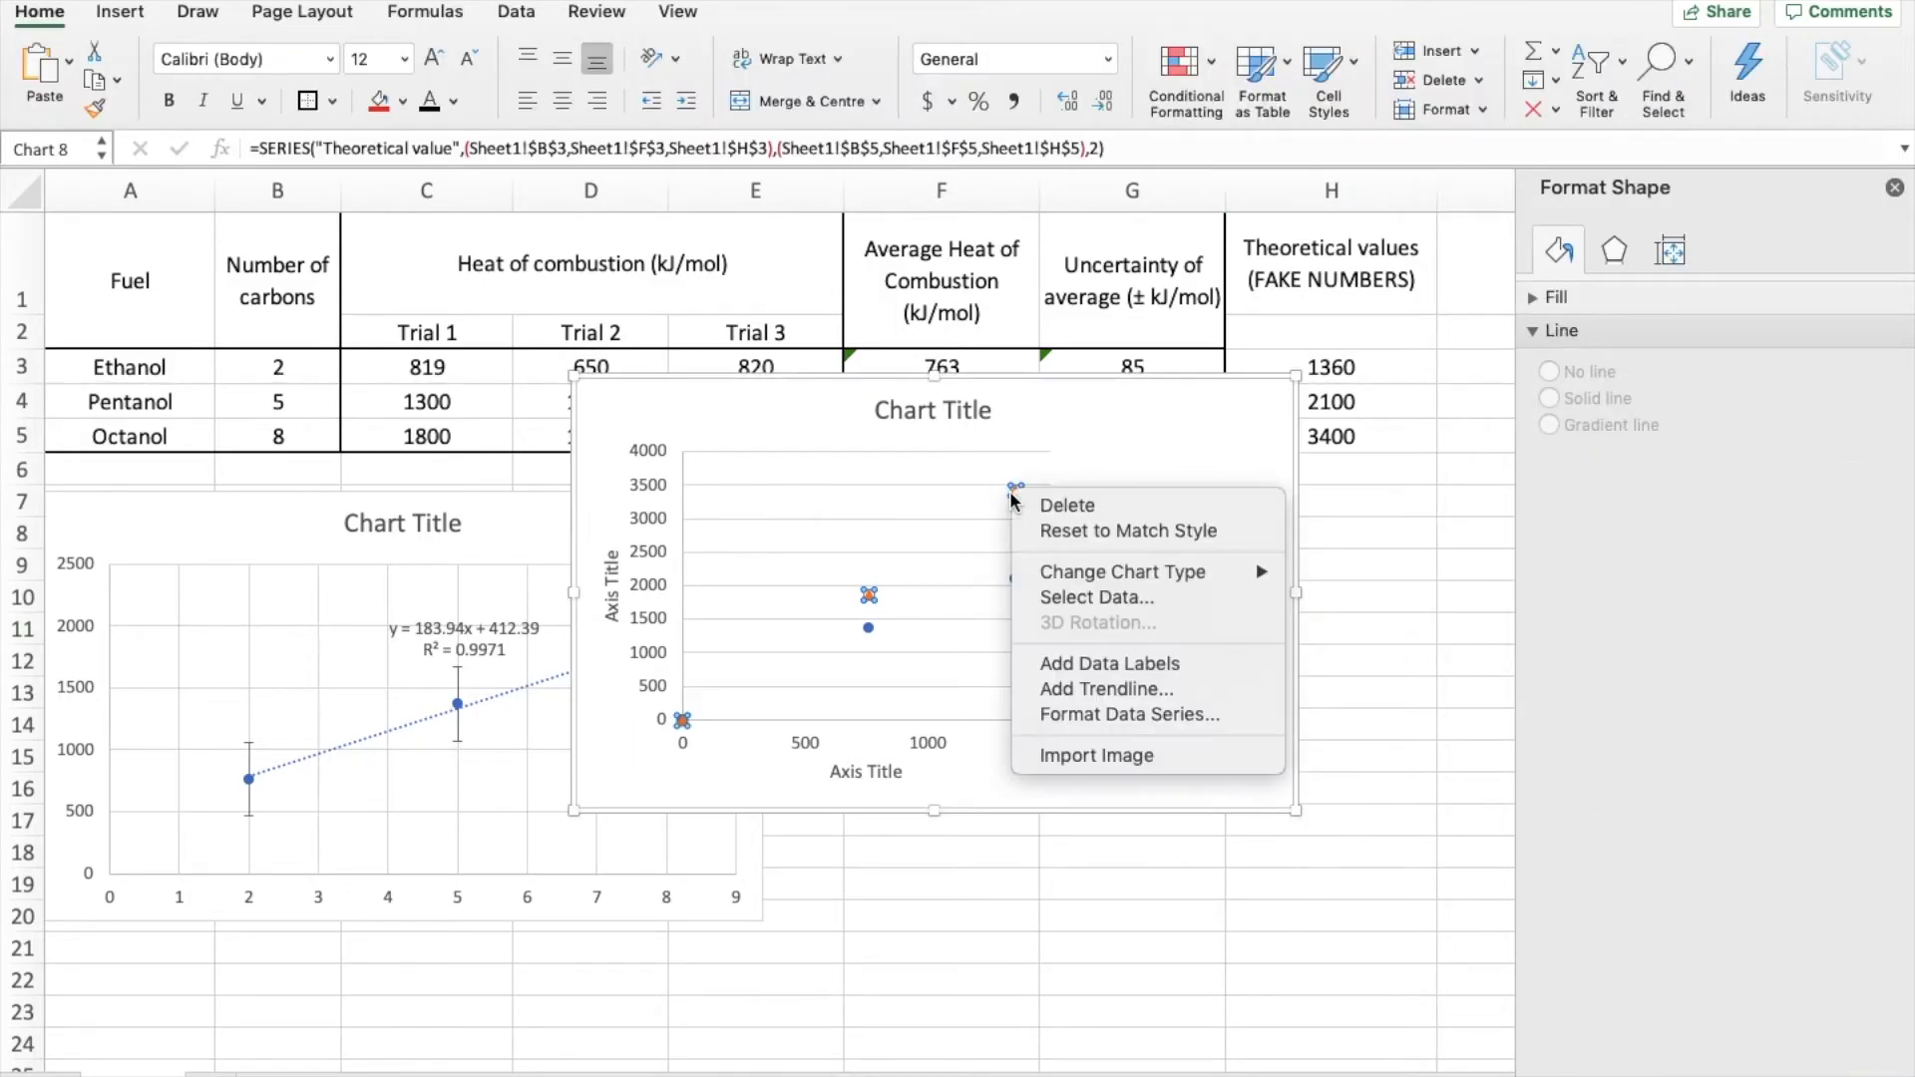
{"action": "left_click", "coordinate": [1133, 695]}
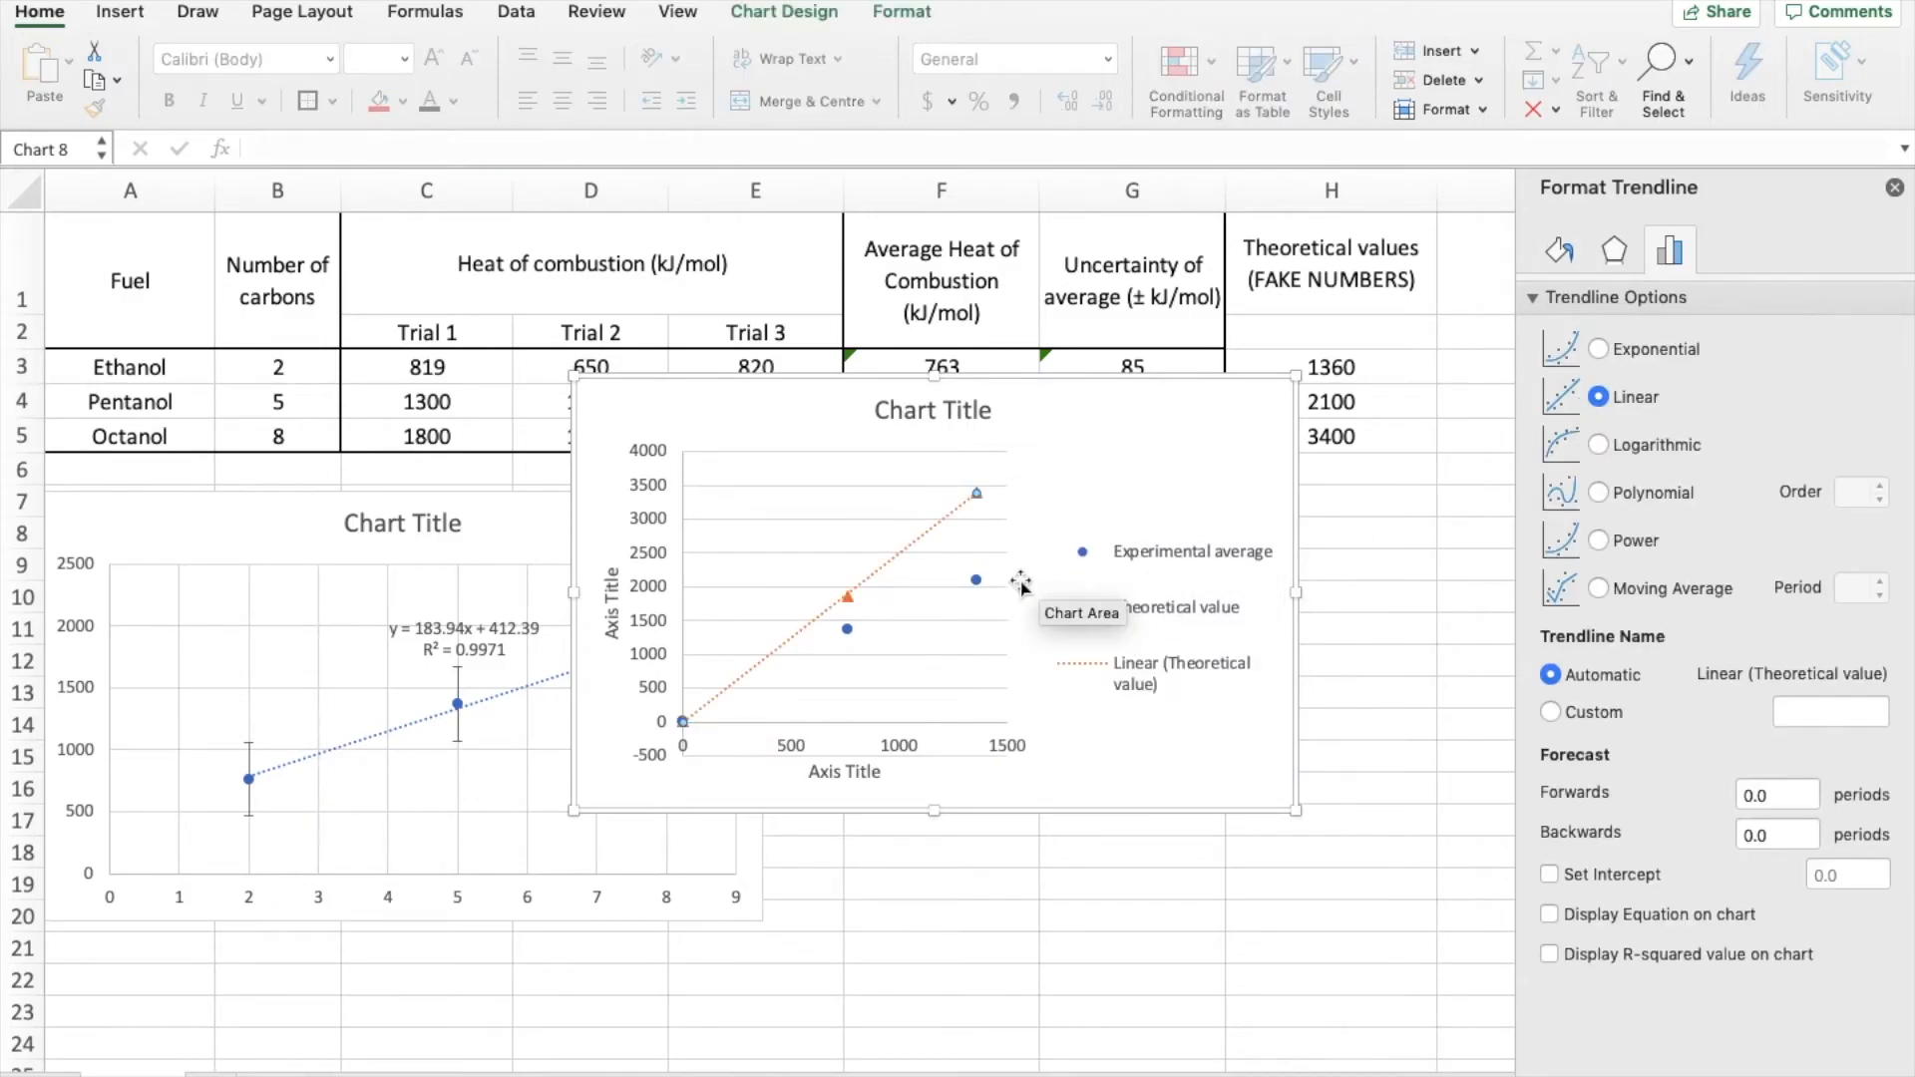
{"action": "left_click", "coordinate": [975, 580]}
{"action": "right_click", "coordinate": [977, 582]}
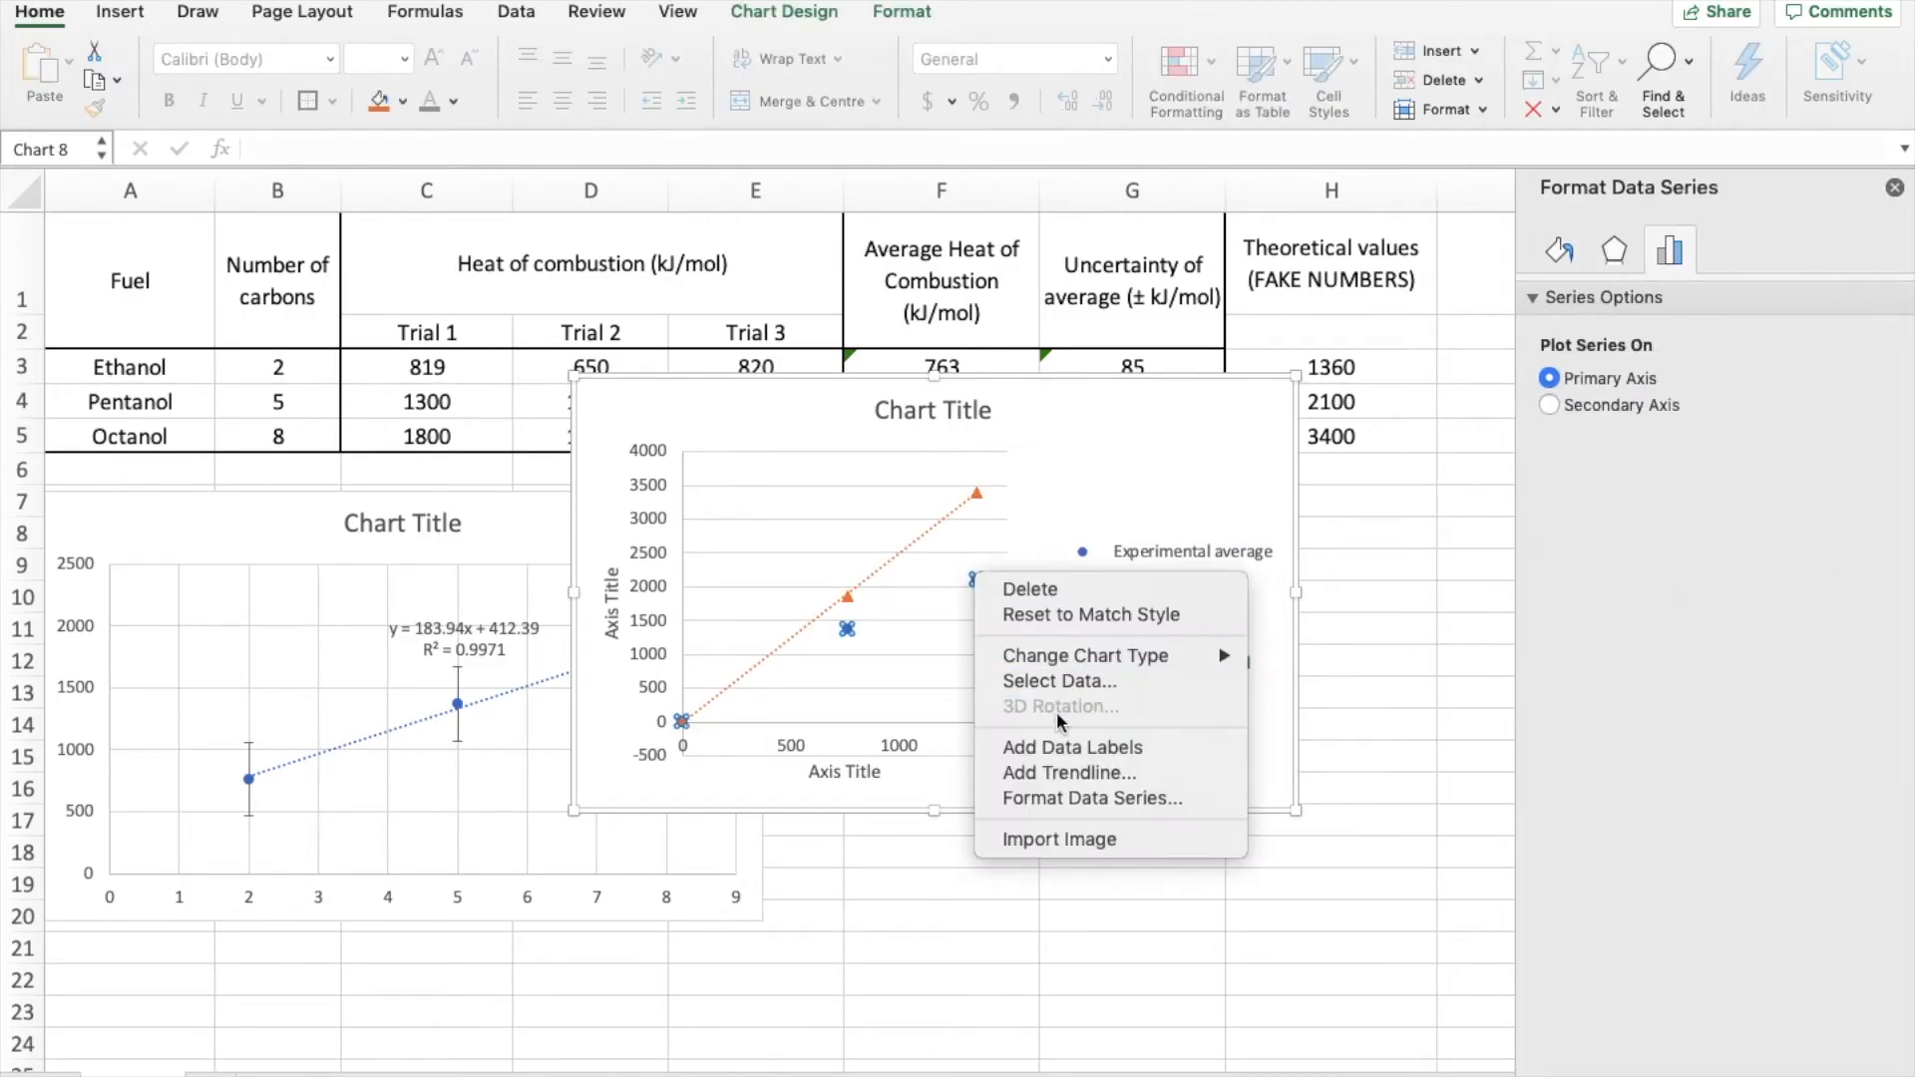
{"action": "left_click", "coordinate": [1077, 773]}
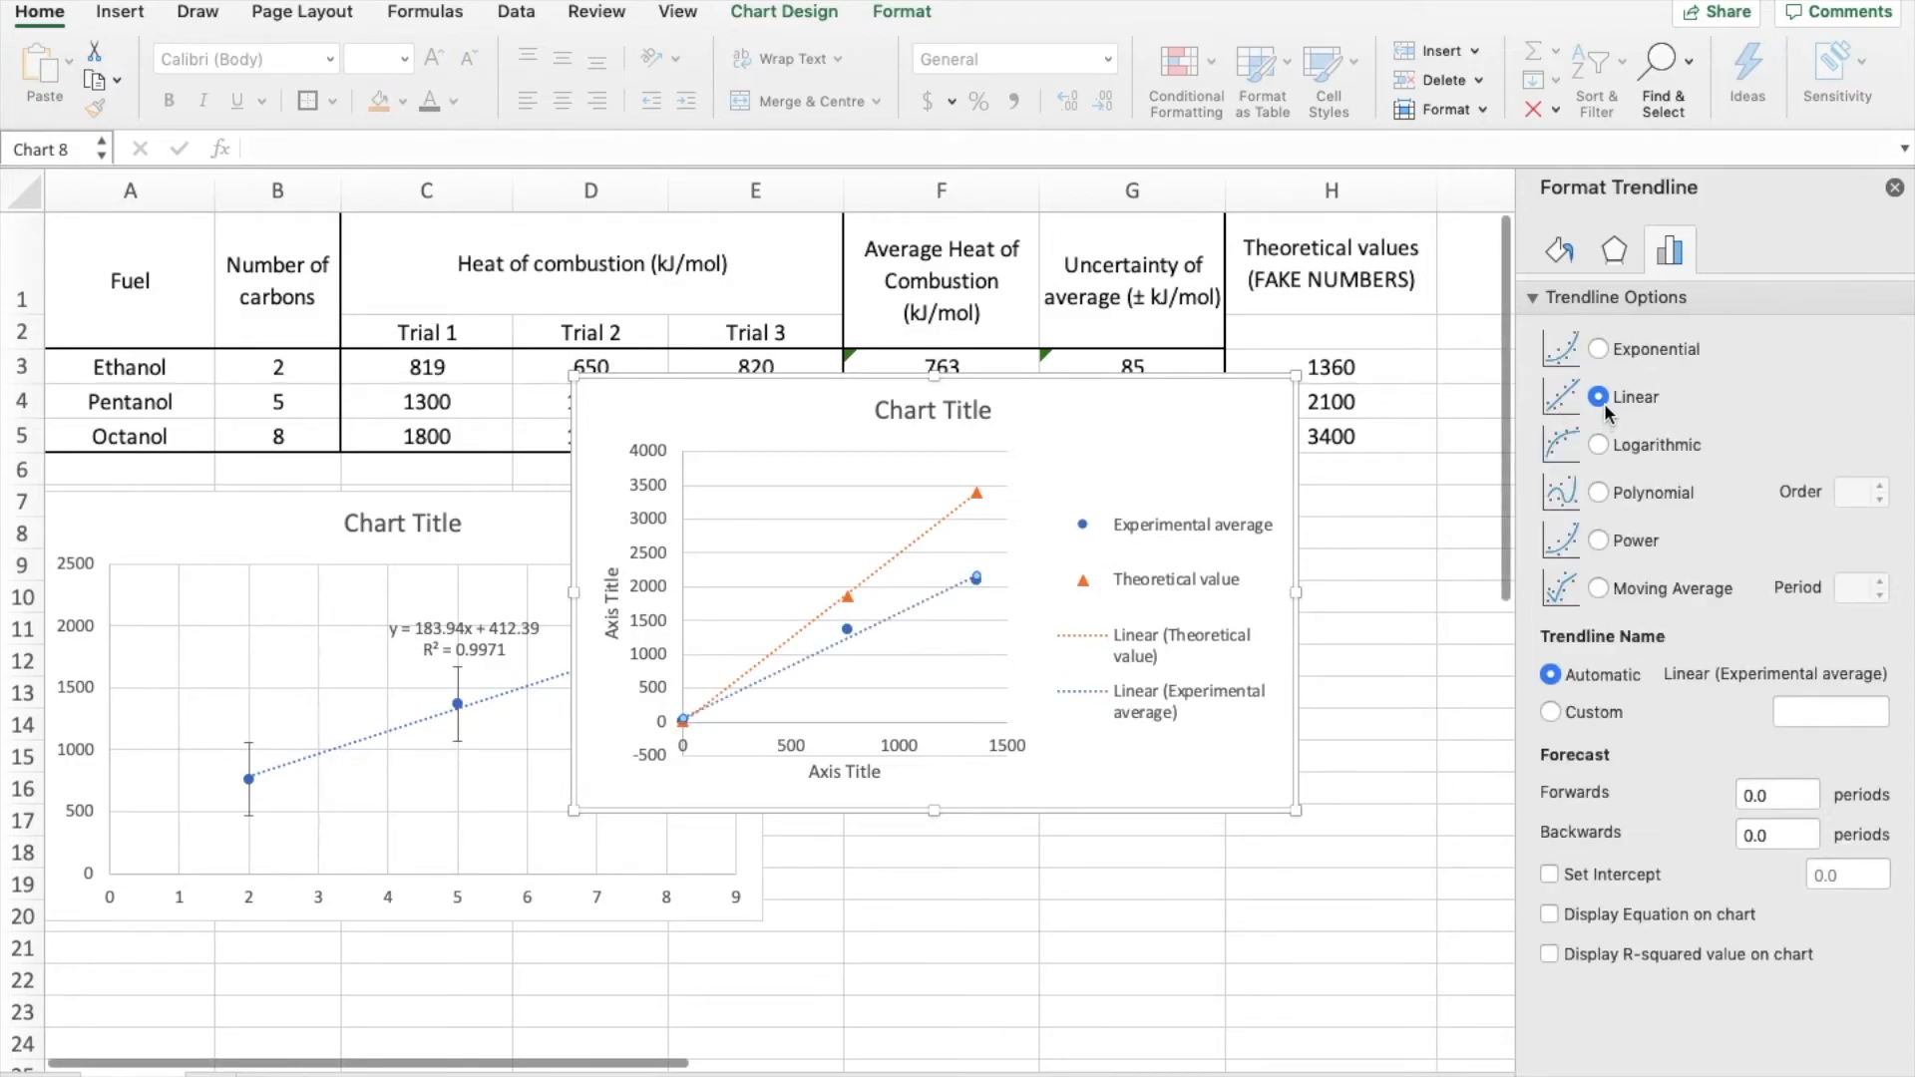
Move the scatter chart slightly down and switch its rows and columns to plot both series against the number of carbons
{"action": "left_click_drag", "start_coordinate": [1282, 483], "coordinate": [1343, 547]}
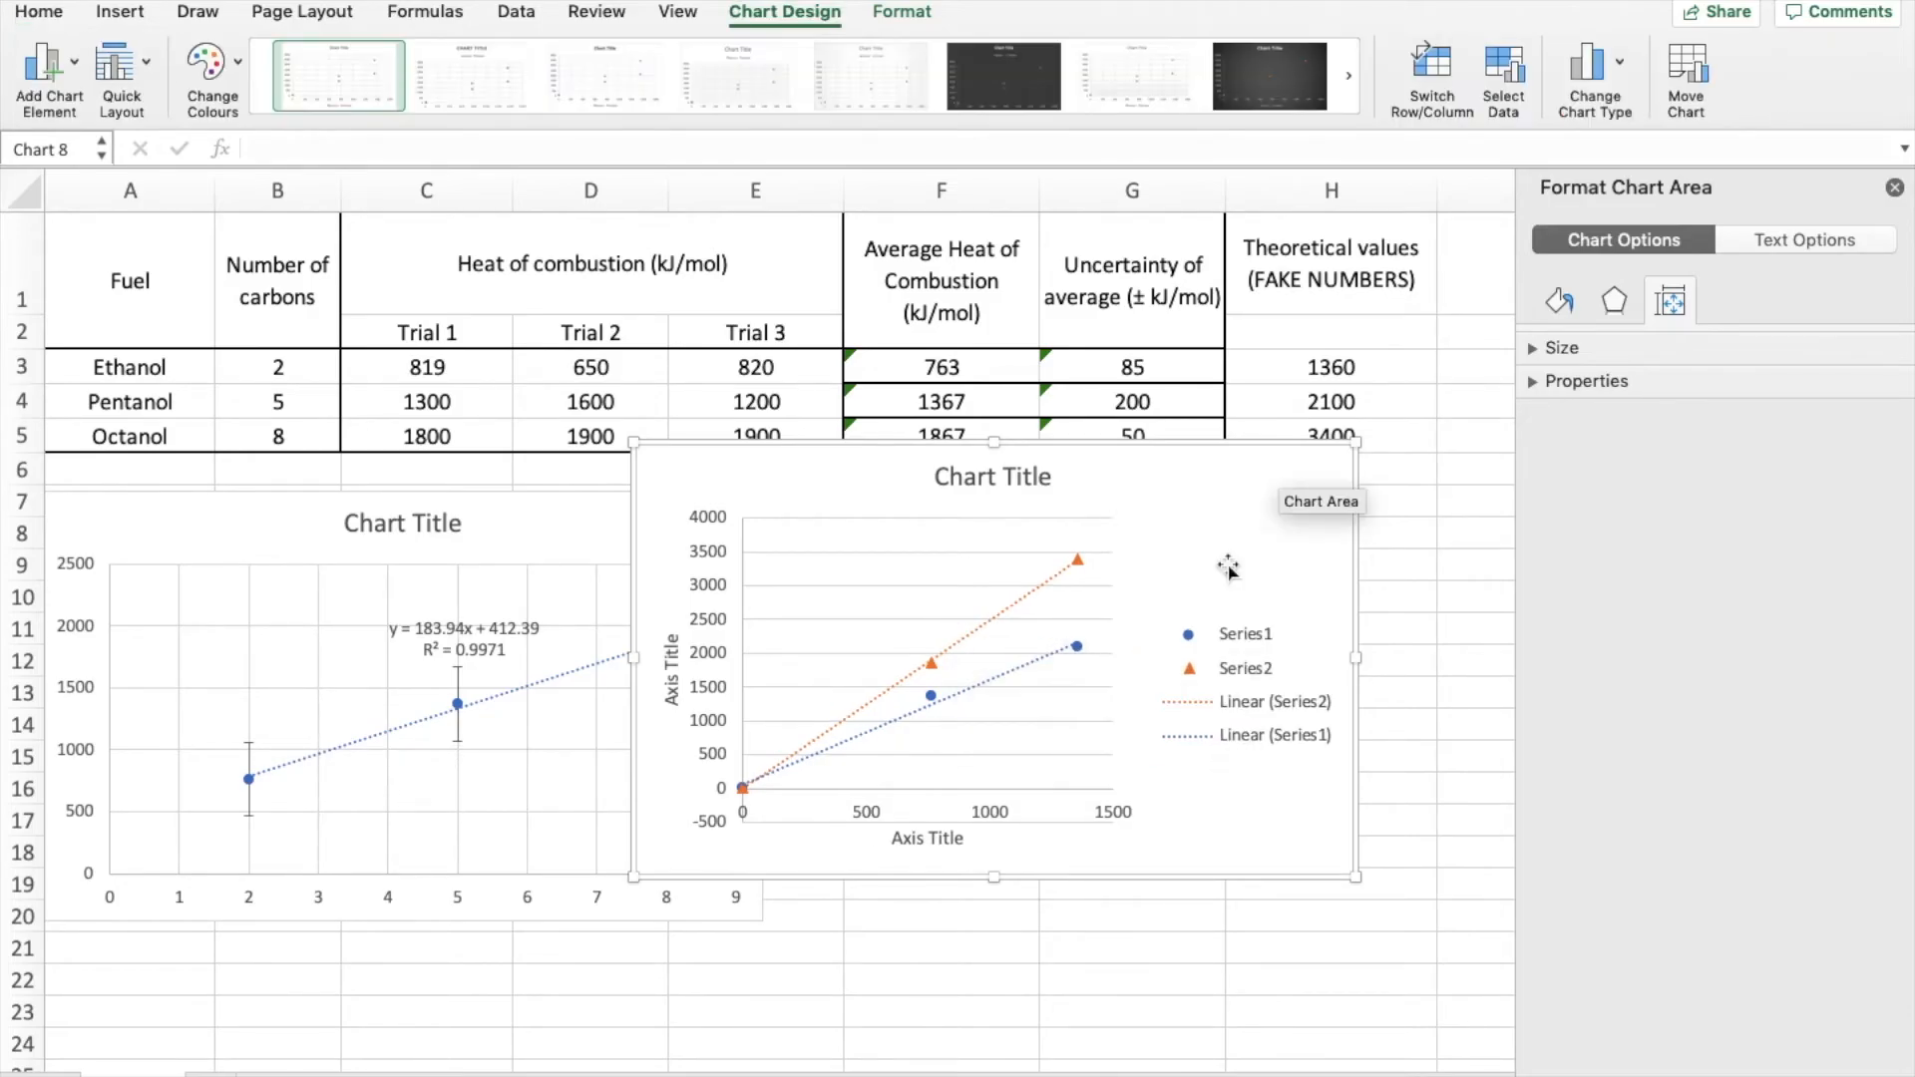
{"action": "mouse_move", "coordinate": [929, 701]}
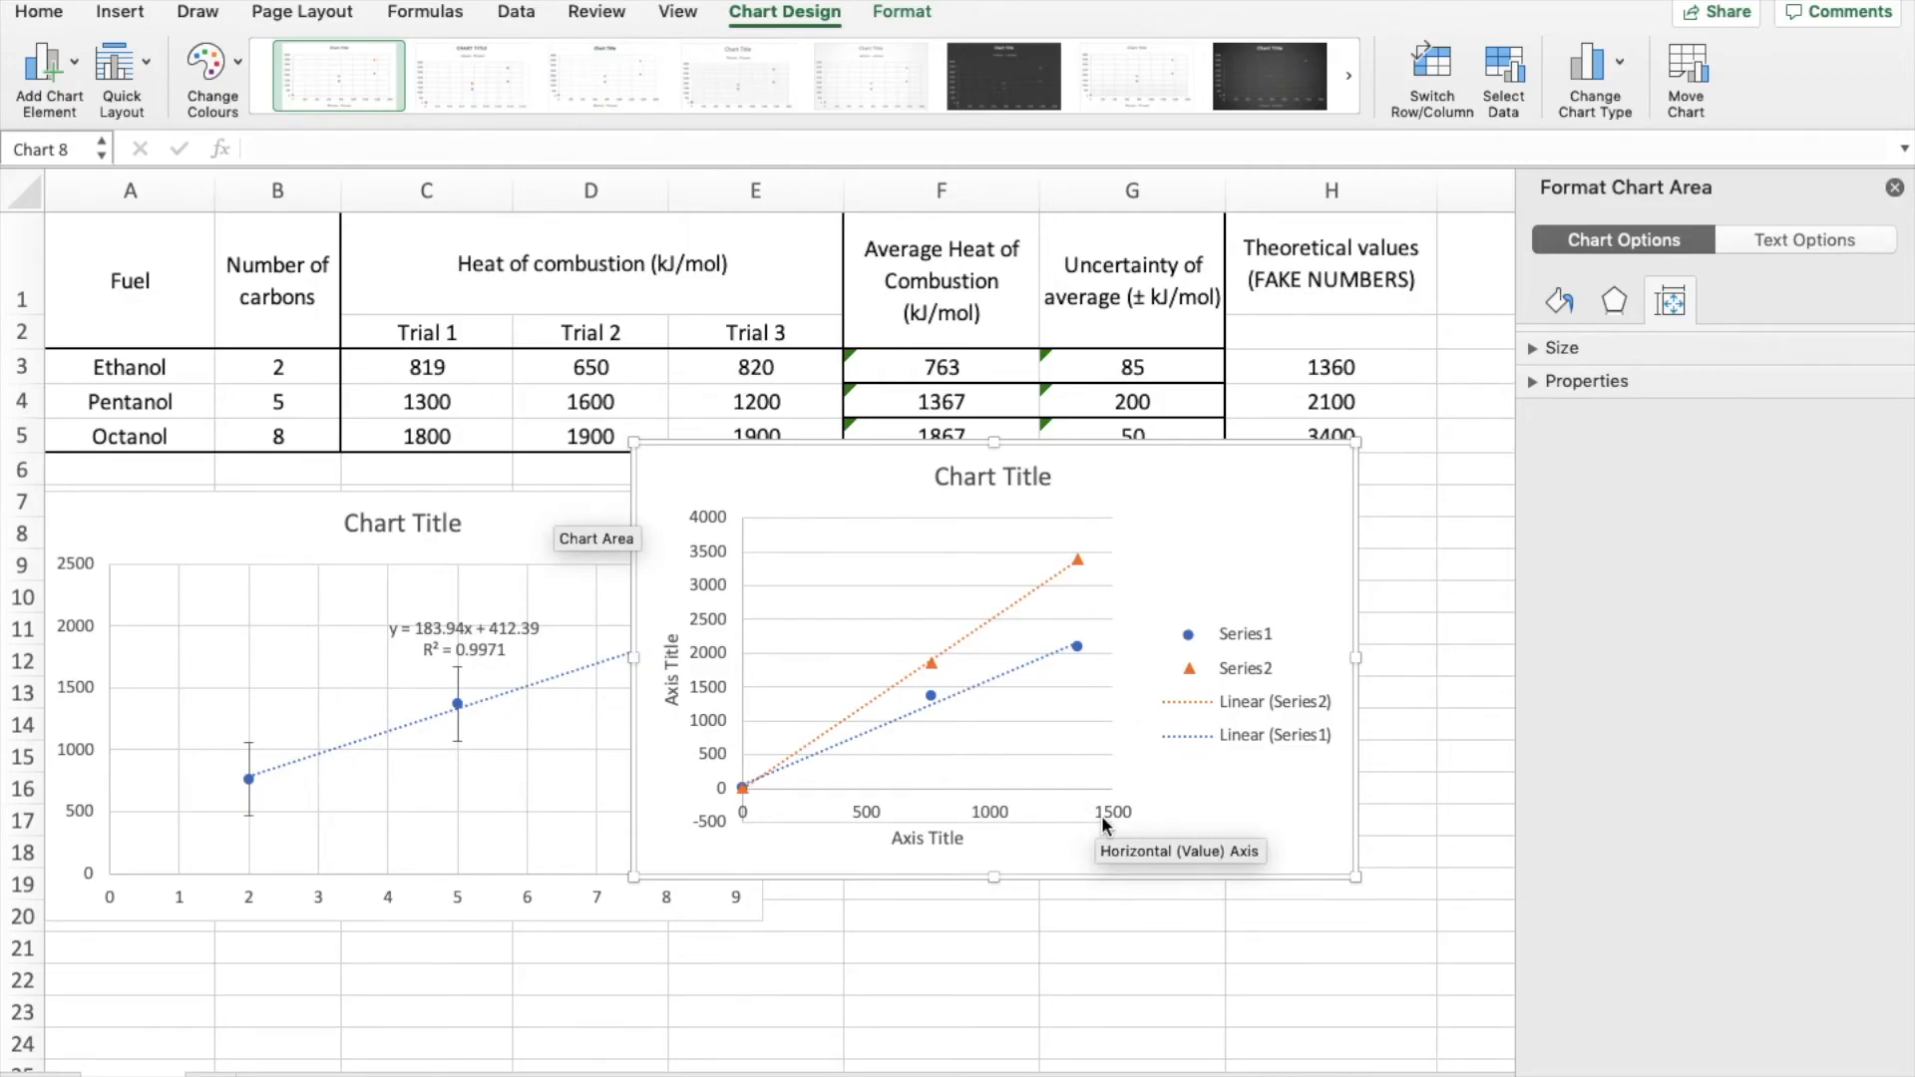
{"action": "left_click", "coordinate": [1432, 76]}
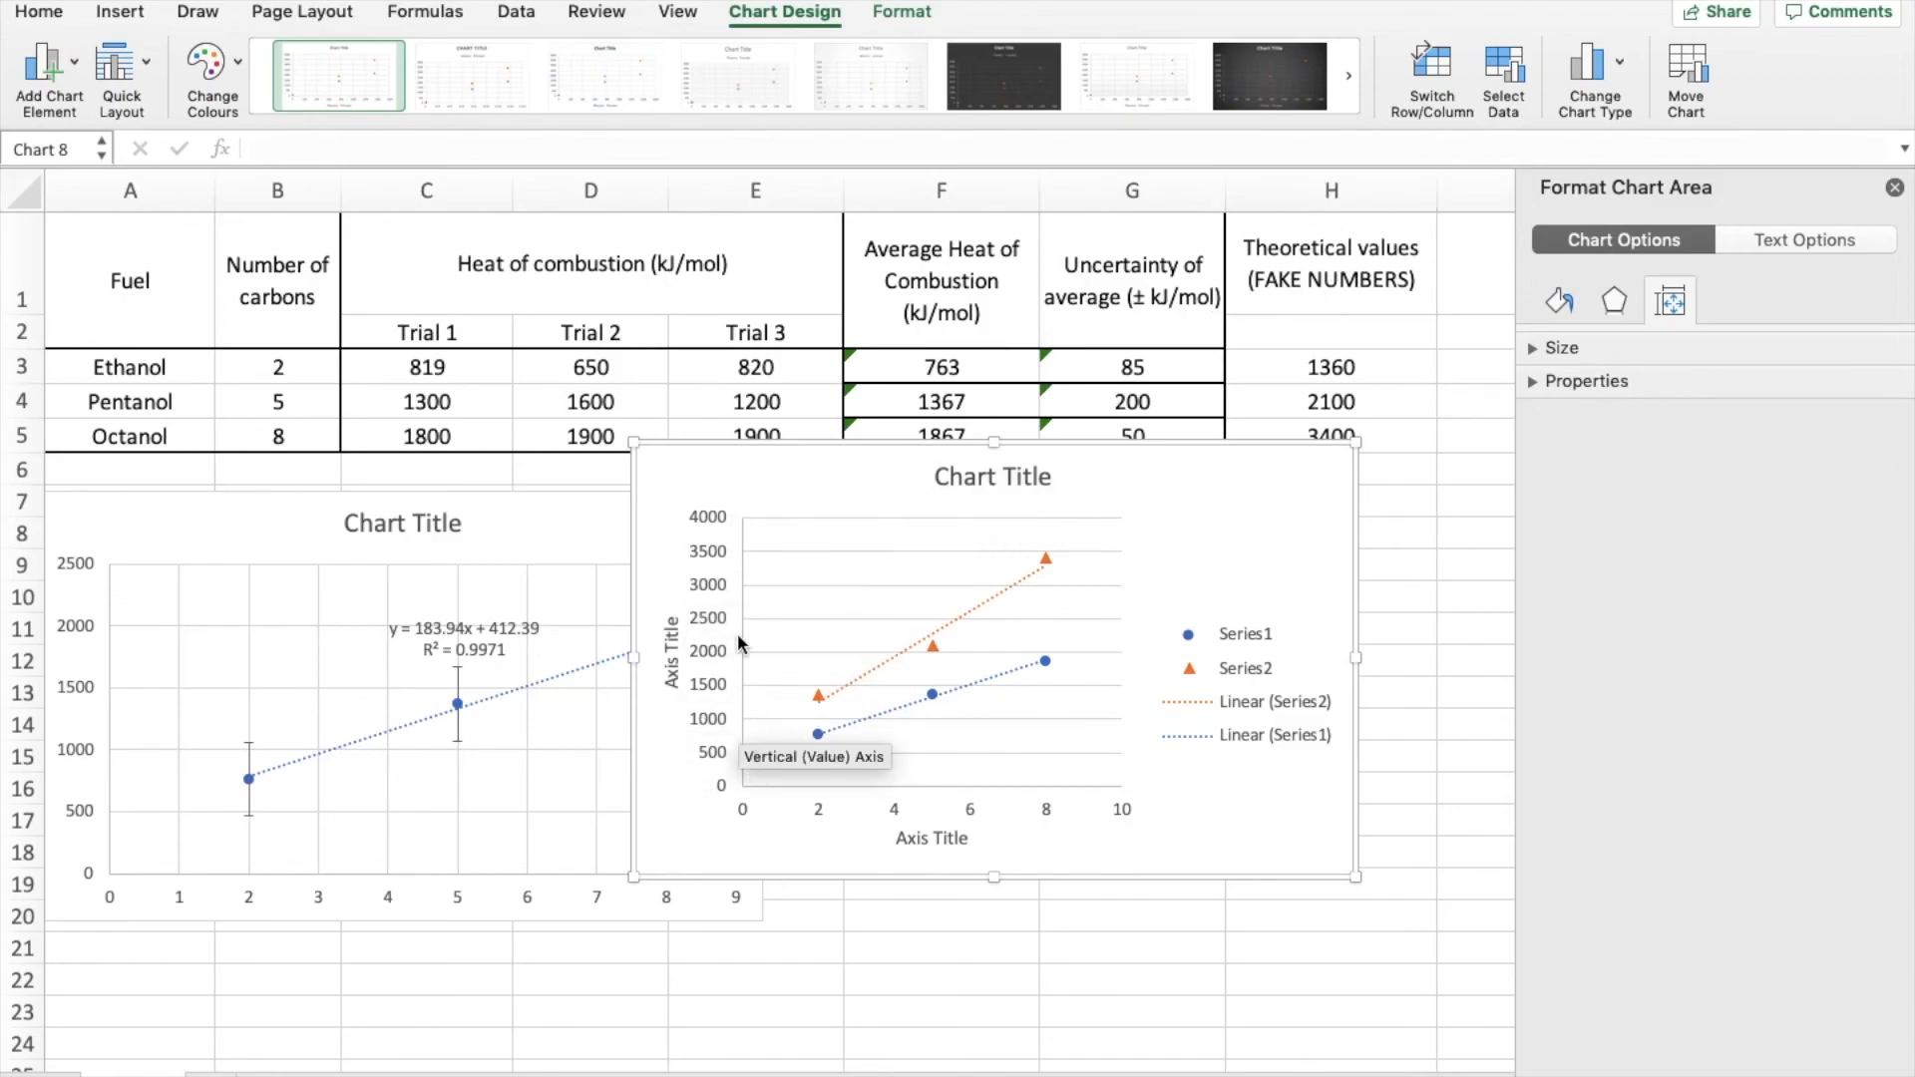
{"action": "left_click", "coordinate": [1256, 643]}
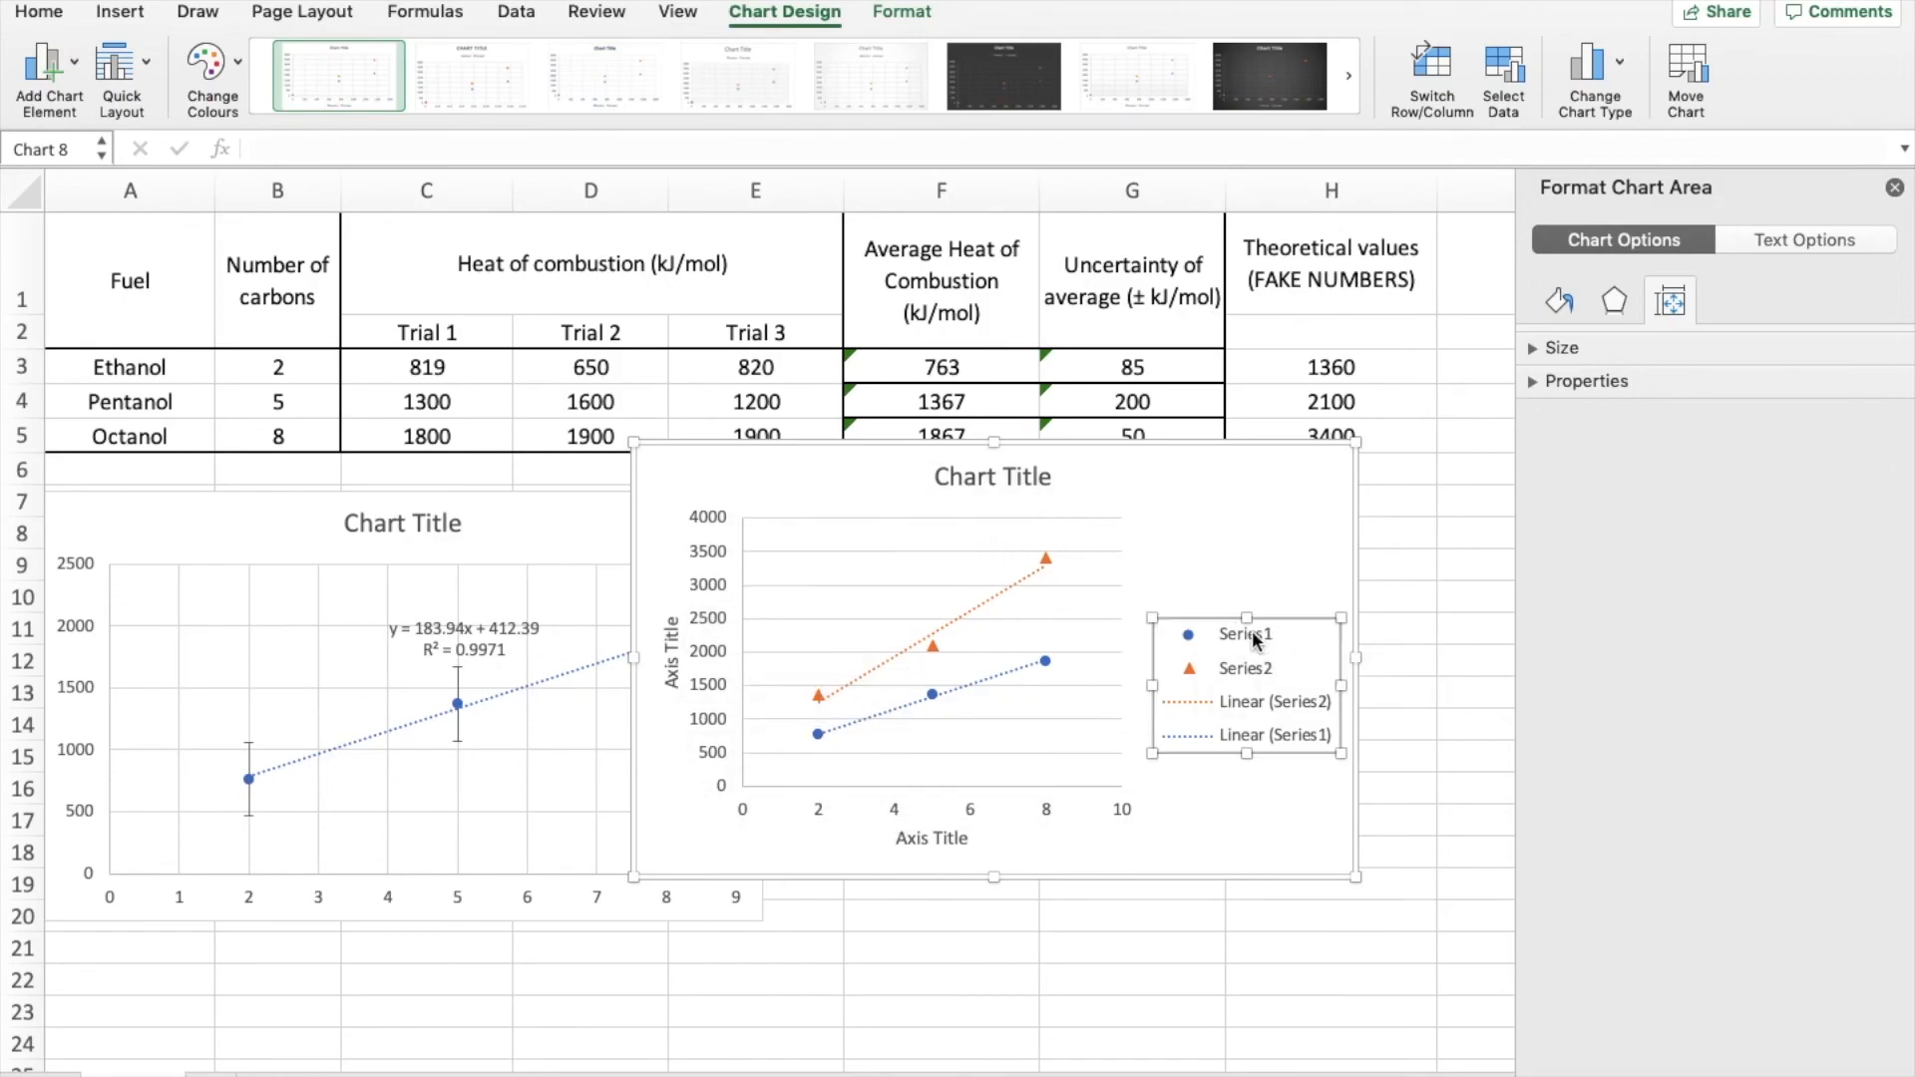
{"action": "left_click", "coordinate": [1506, 75]}
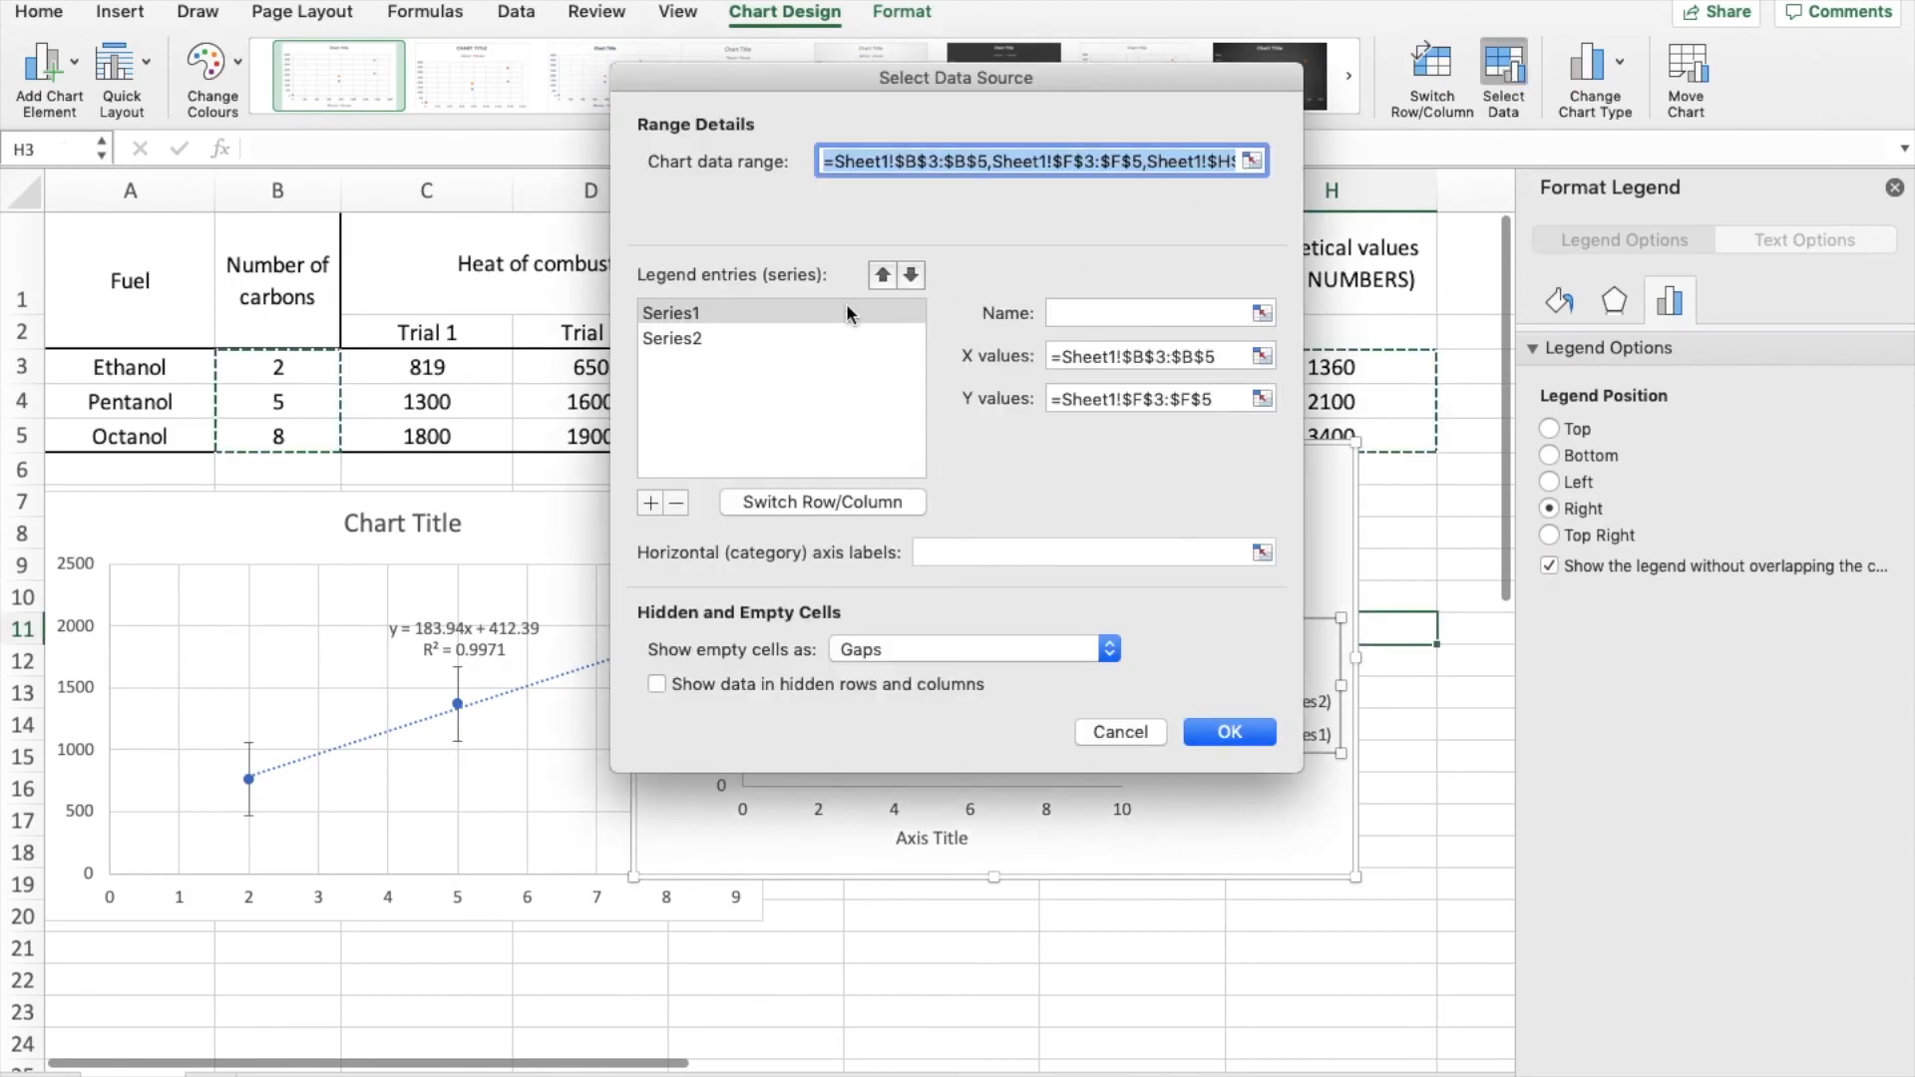
{"action": "left_click", "coordinate": [1114, 733]}
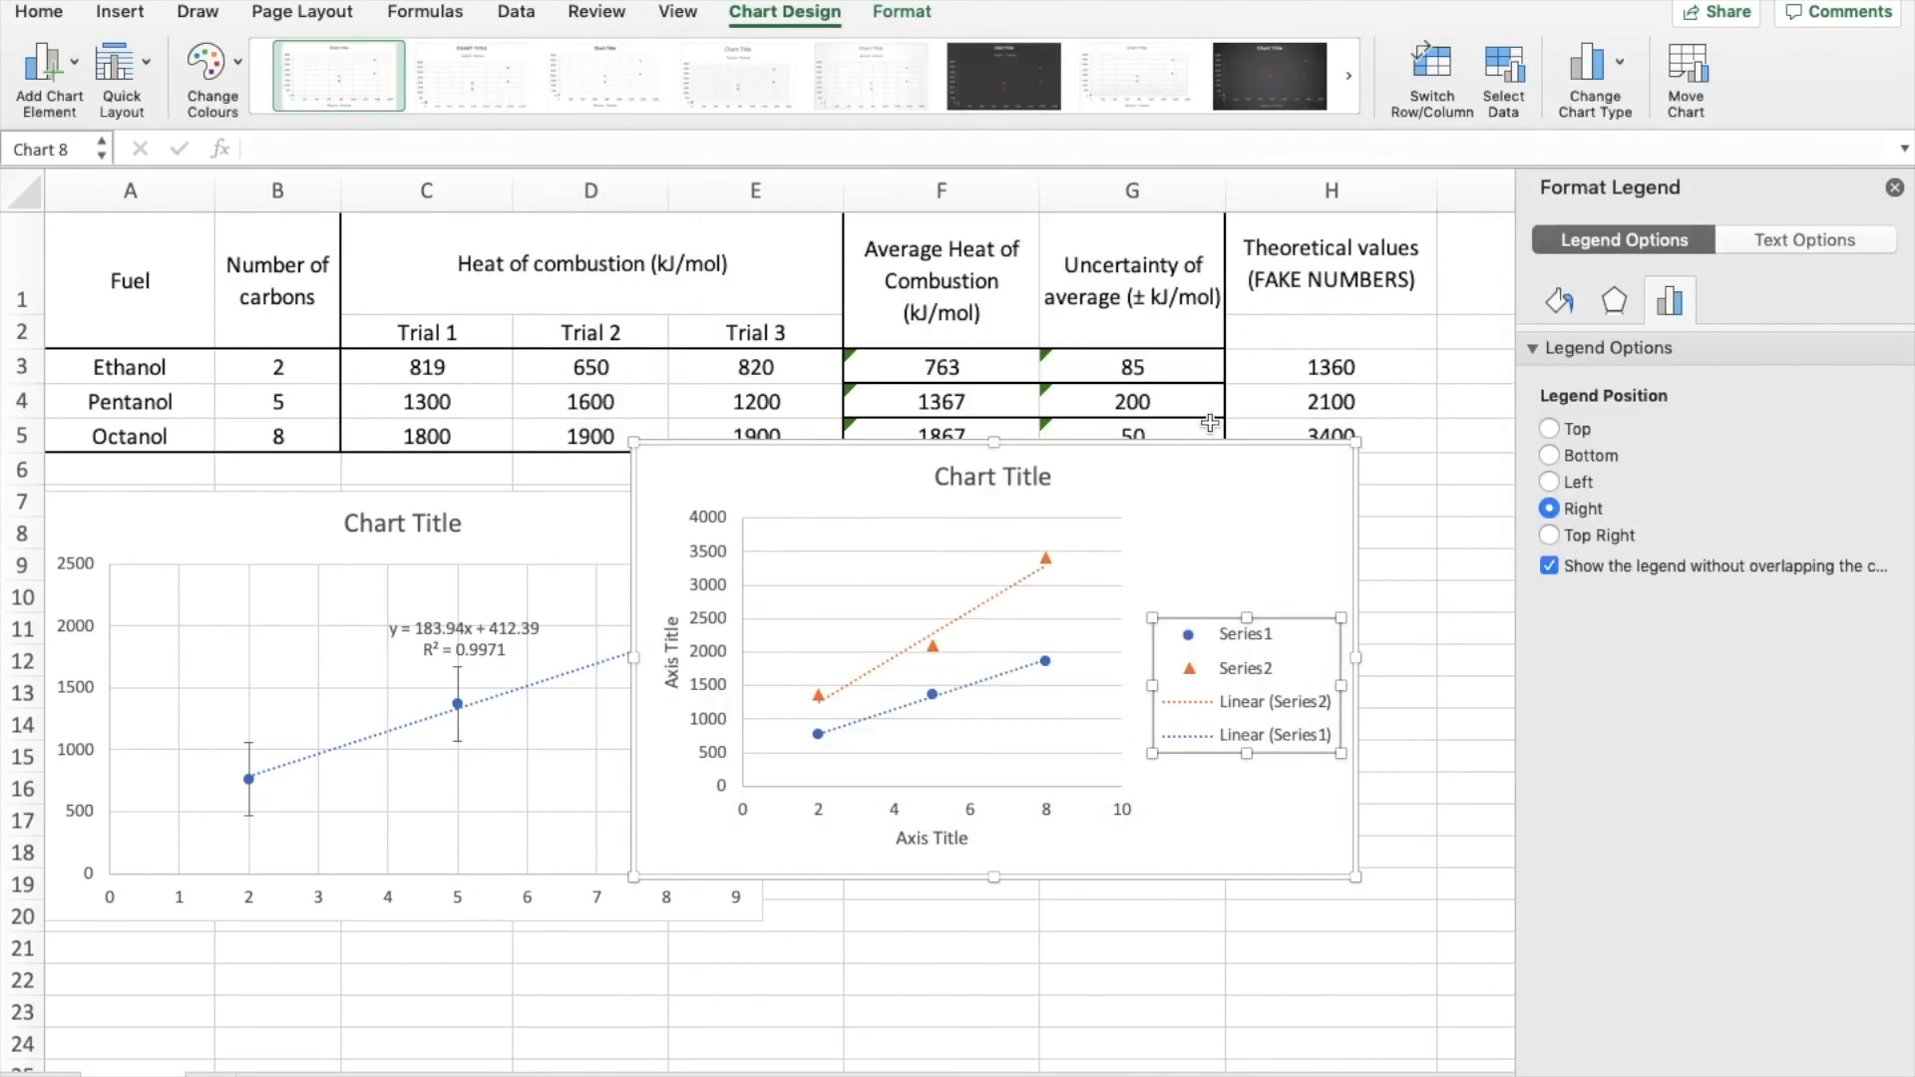
Move the two-series scatter chart slightly up over the data table
{"action": "left_click_drag", "start_coordinate": [1179, 458], "coordinate": [1153, 400]}
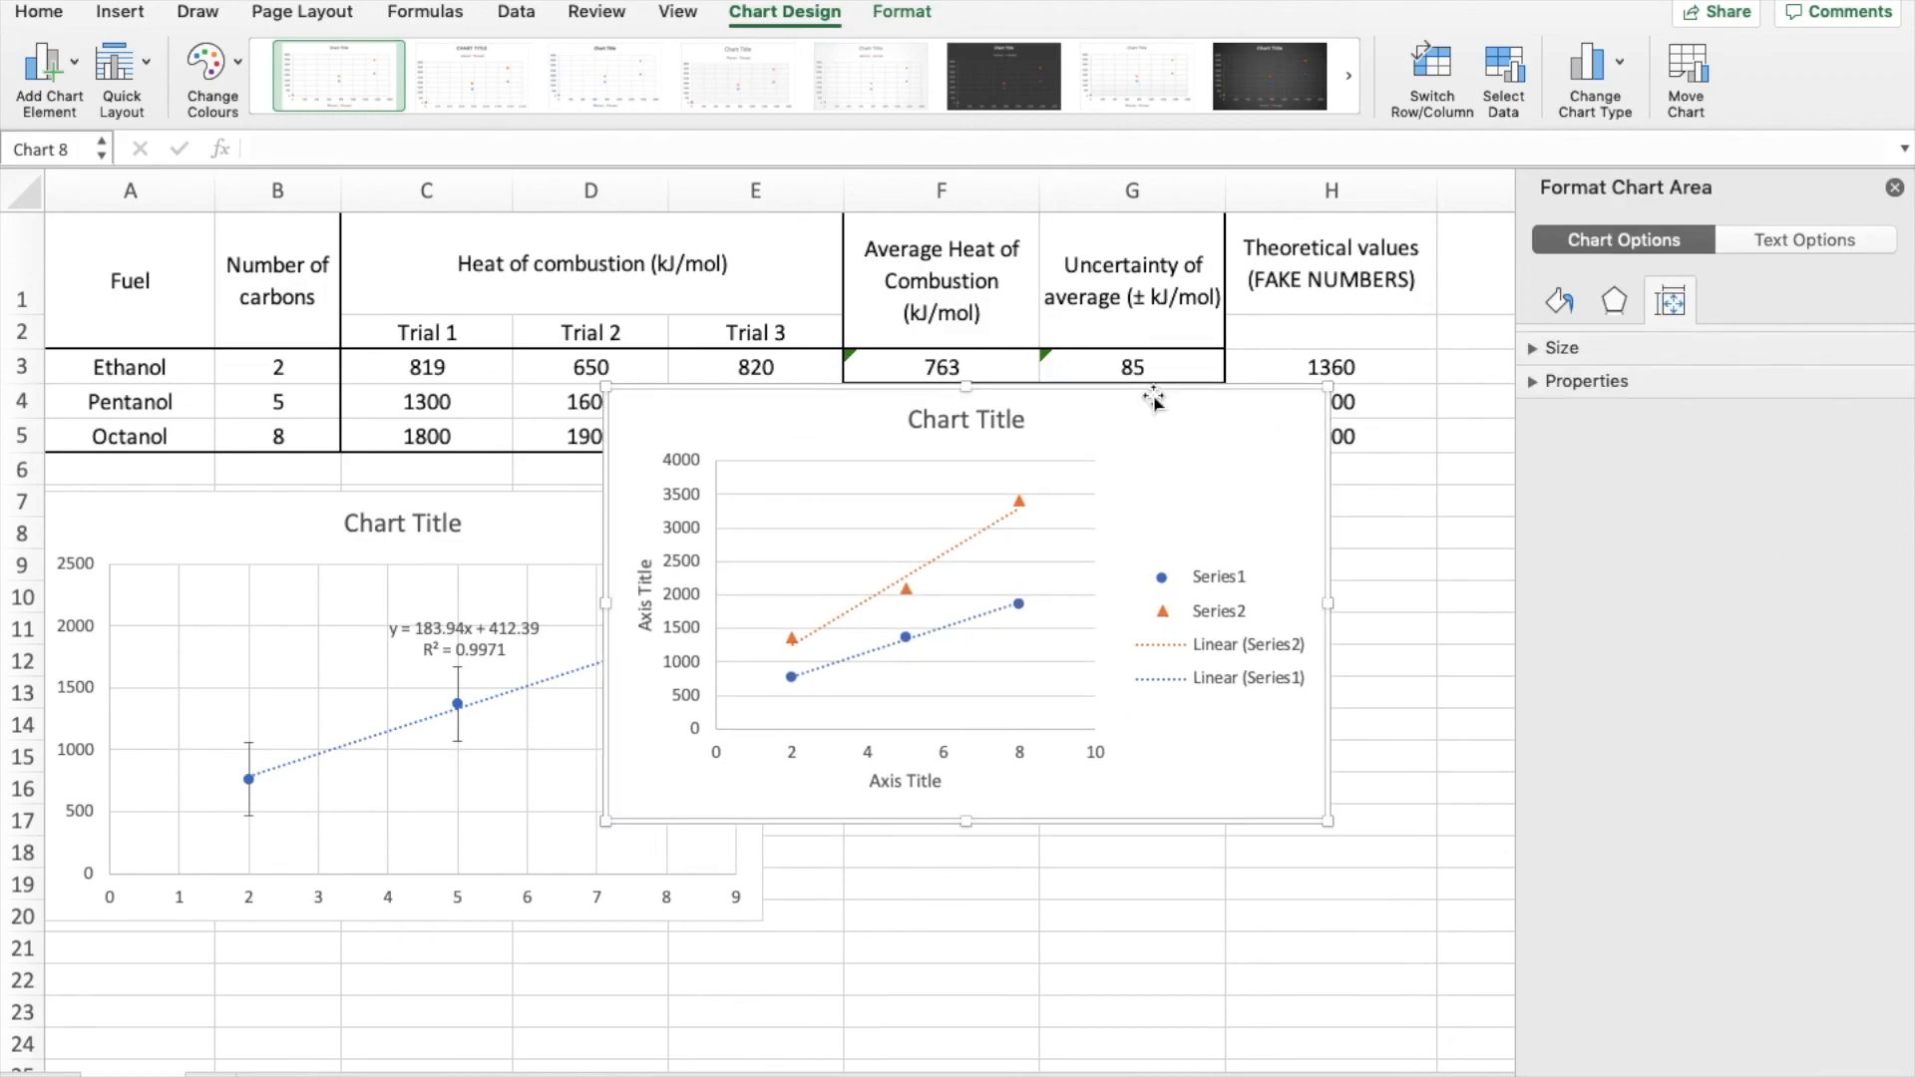